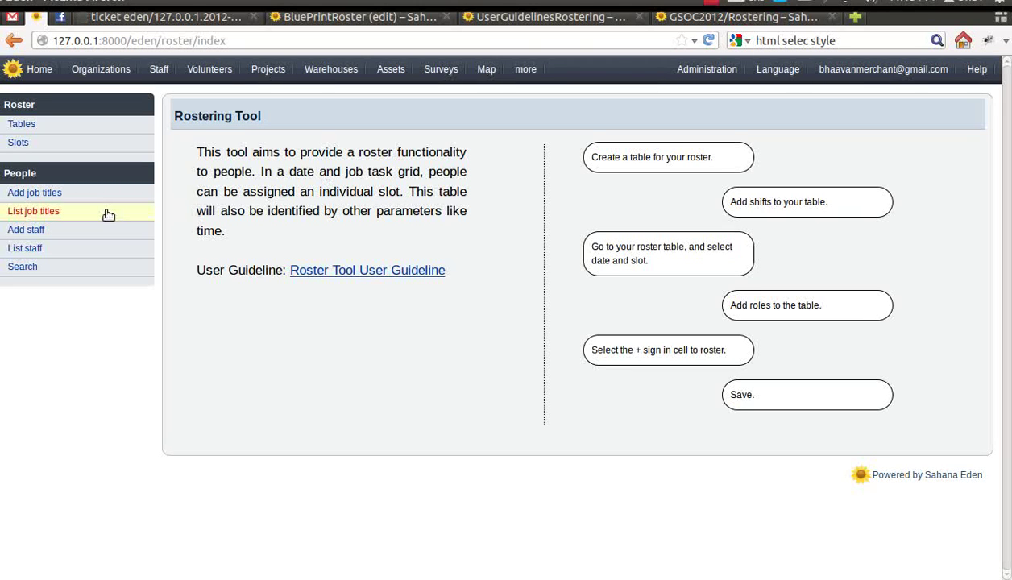
Start a new staff member record from the roster page and set its organization to Culver City CERT (CERT).
{"action": "left_click", "coordinate": [77, 233]}
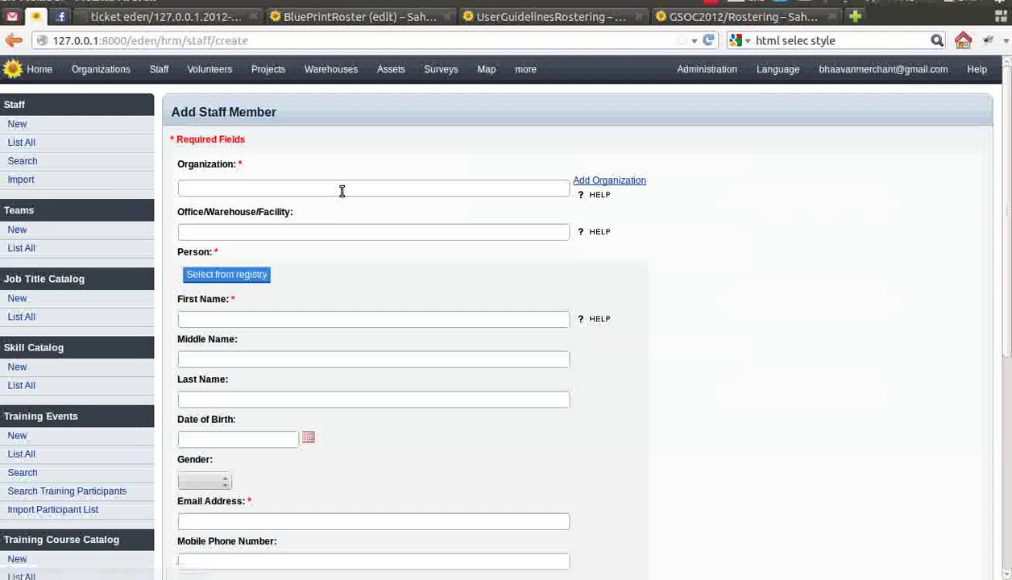
{"action": "left_click", "coordinate": [342, 189]}
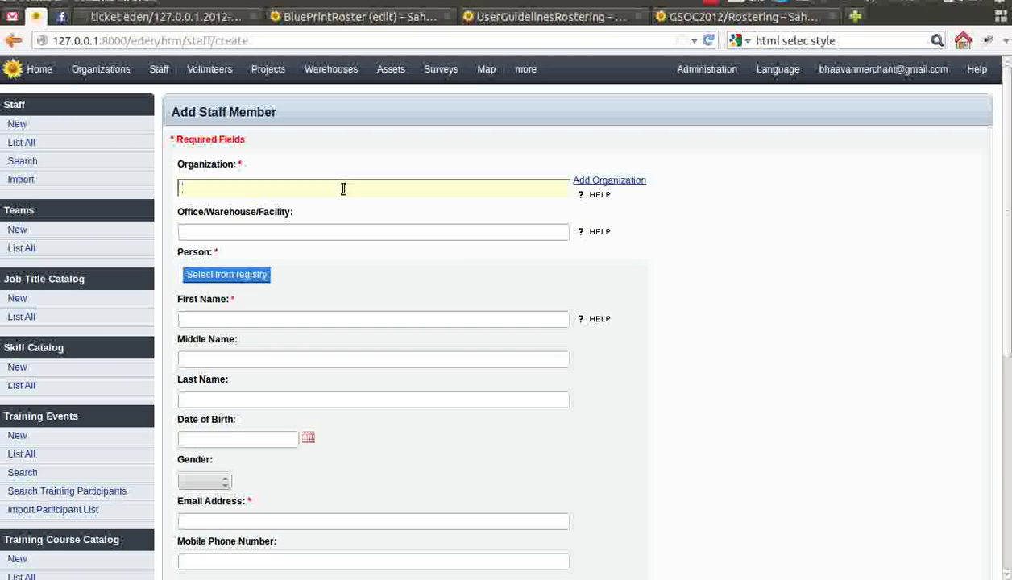
{"action": "type", "text": "CE"}
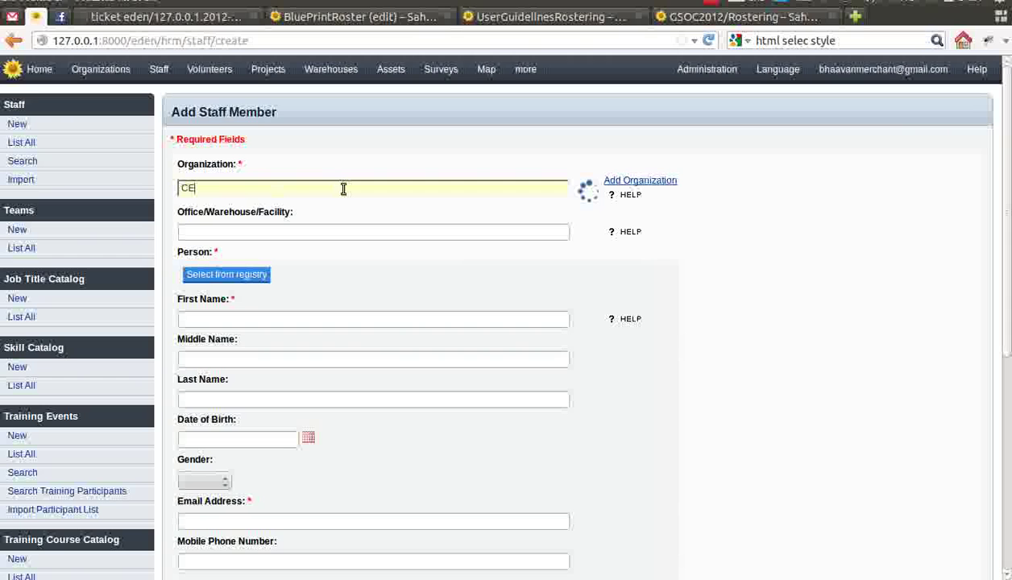
{"action": "type", "text": "R"}
{"action": "key", "text": "Return"}
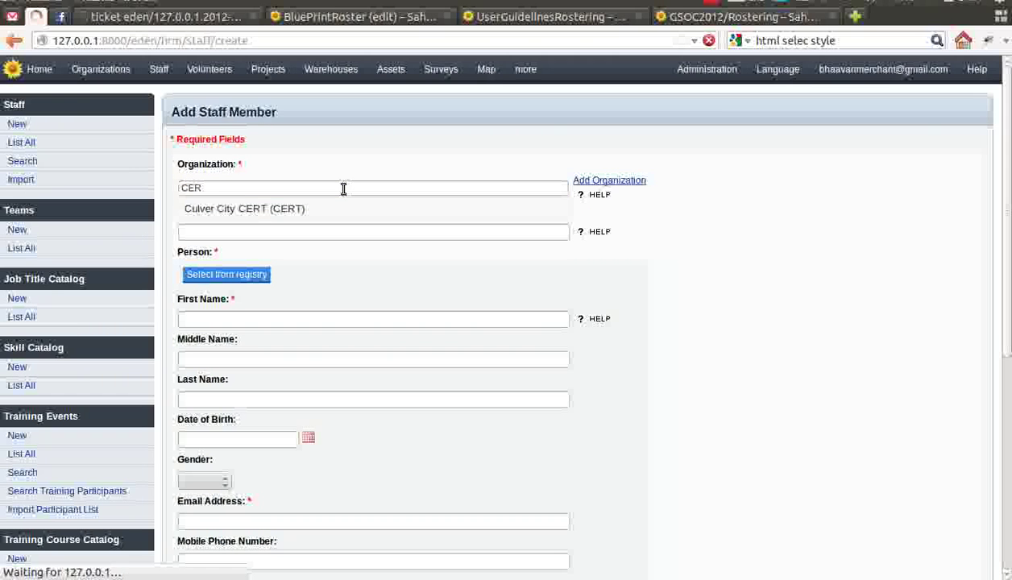
{"action": "left_click", "coordinate": [282, 184]}
{"action": "type", "text": "CER"}
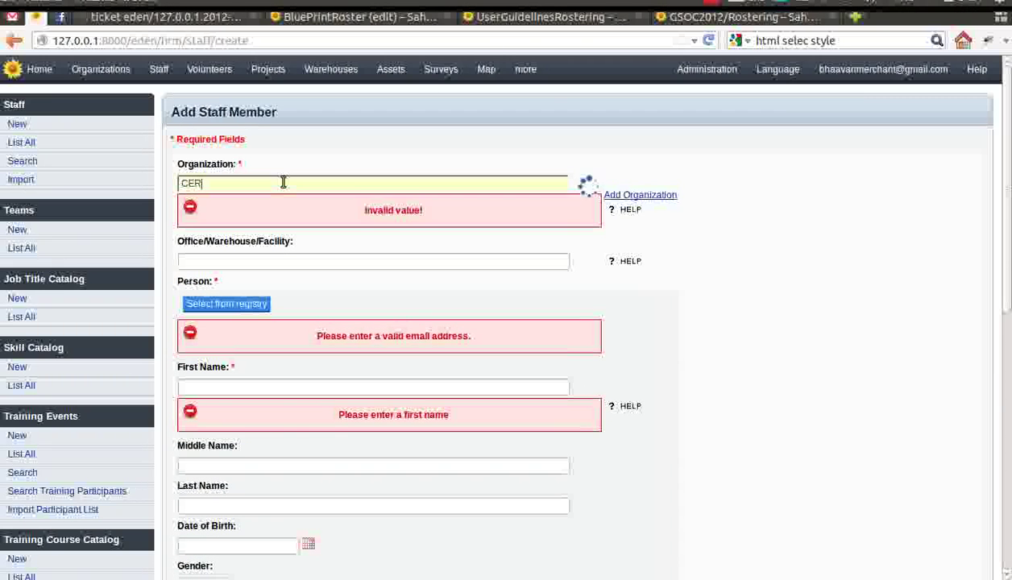
{"action": "key", "text": "Down"}
{"action": "key", "text": "Return"}
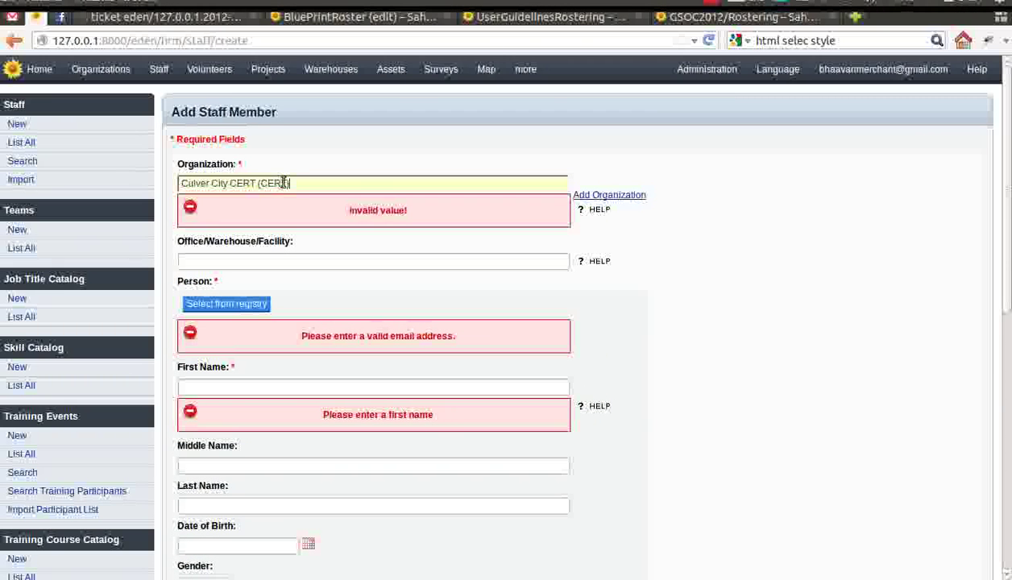
Fill in the staff member's first name and last name.
{"action": "left_click", "coordinate": [279, 387]}
{"action": "type", "text": "Bhaa"}
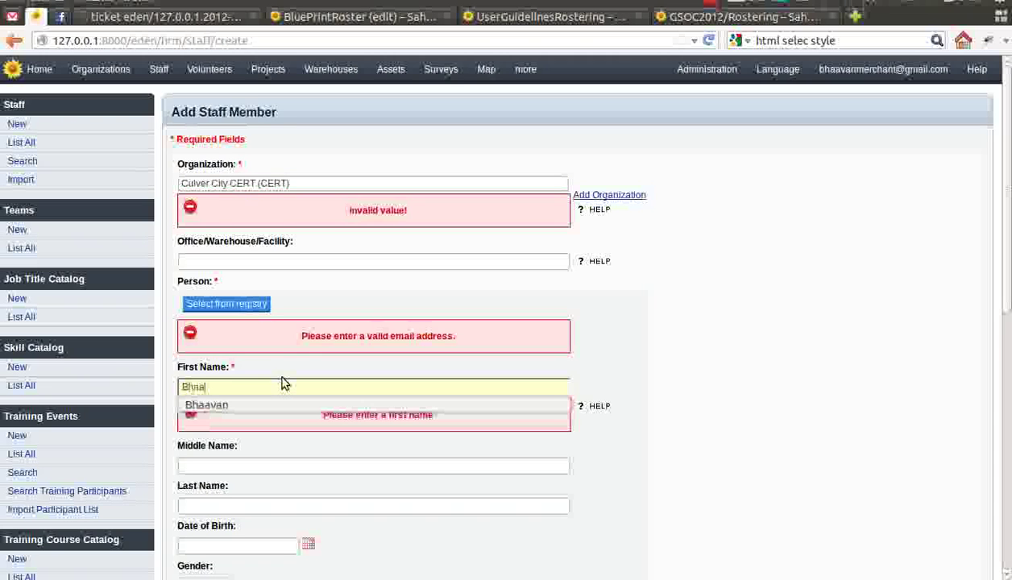
{"action": "key", "text": "Down"}
{"action": "key", "text": "Return"}
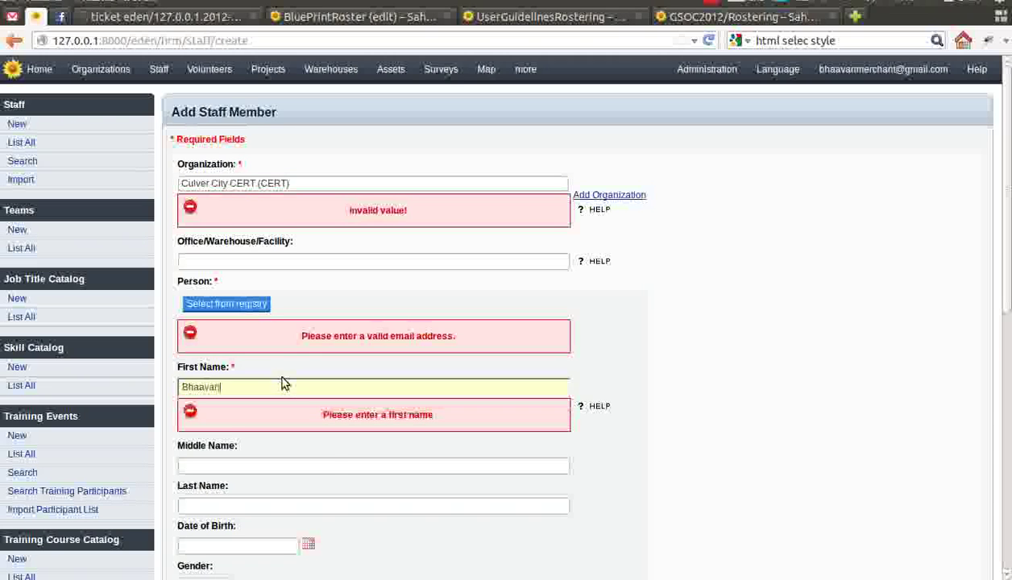
{"action": "left_click", "coordinate": [216, 502]}
{"action": "type", "text": "Mer"}
{"action": "key", "text": "Down"}
{"action": "key", "text": "Return"}
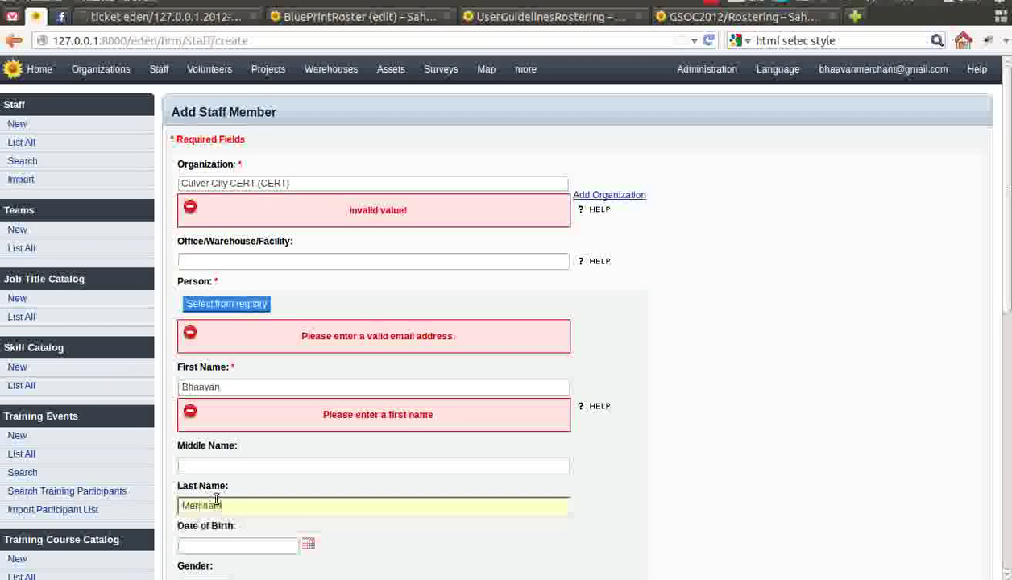
Enter the staff member's date of birth and set the gender to male.
{"action": "scroll", "coordinate": [351, 537], "scroll_direction": "down", "scroll_amount": 1}
{"action": "left_click", "coordinate": [310, 503]}
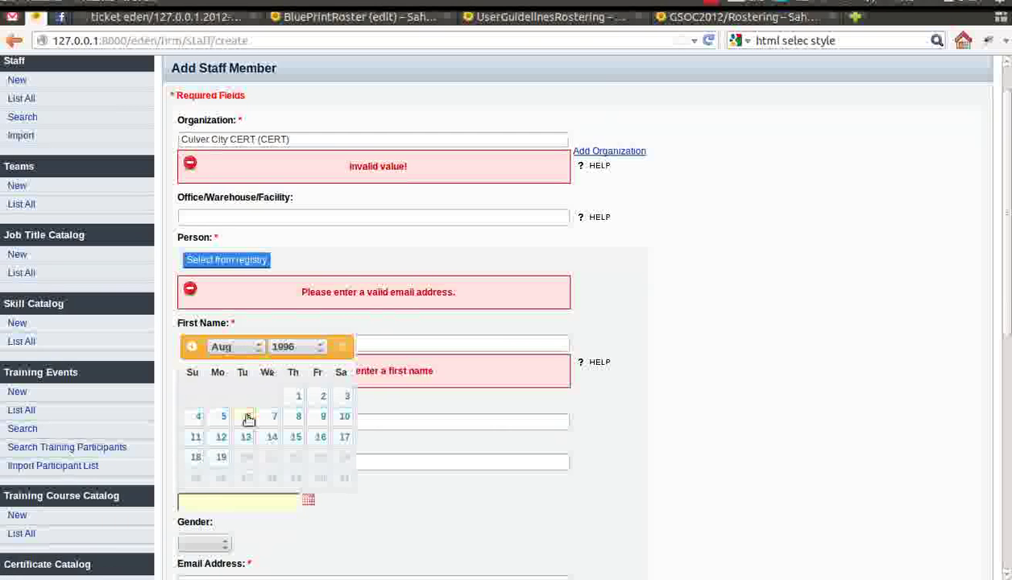
{"action": "left_click", "coordinate": [317, 348]}
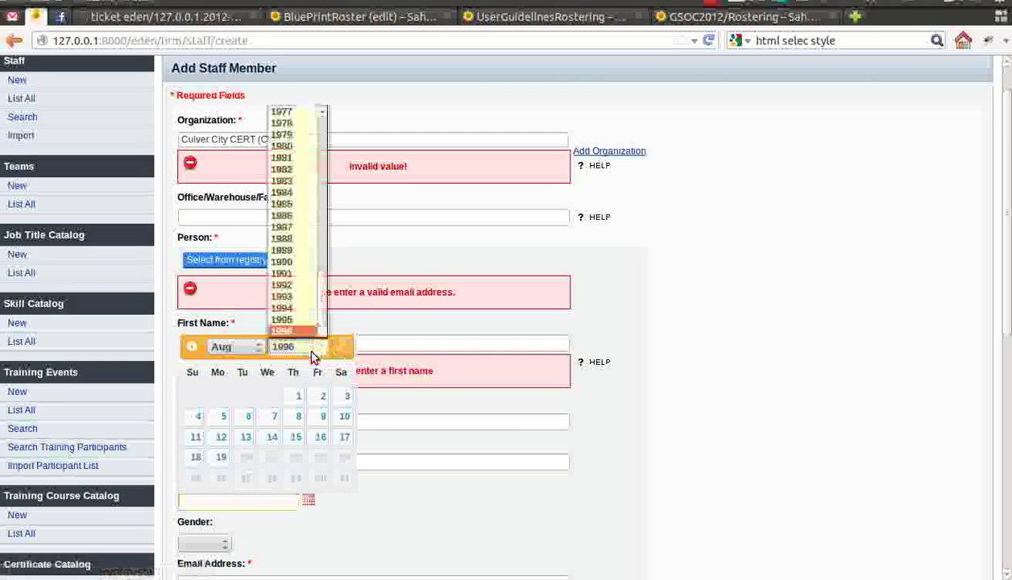
{"action": "left_click", "coordinate": [292, 274]}
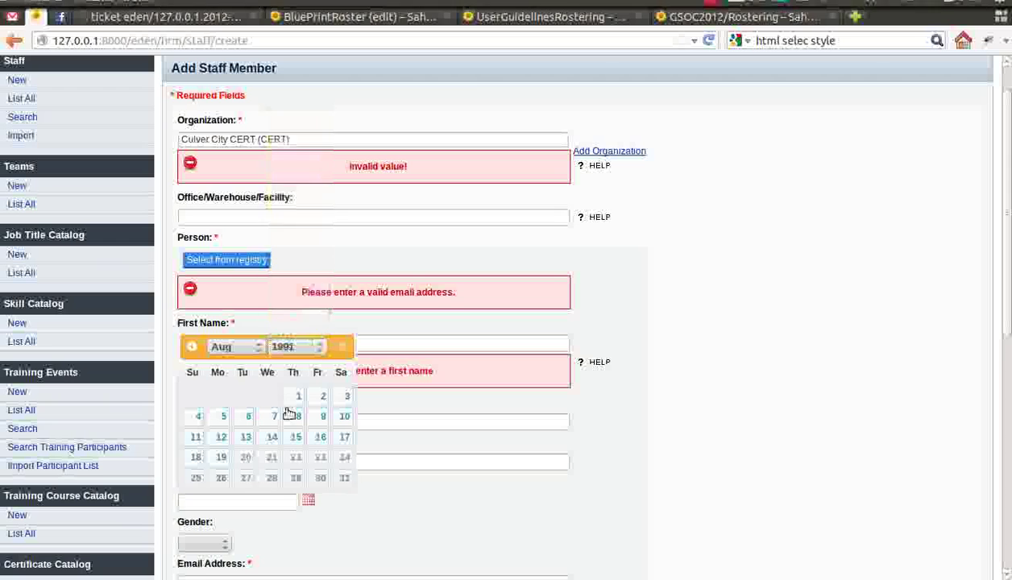
{"action": "left_click", "coordinate": [245, 457]}
{"action": "scroll", "coordinate": [372, 523], "scroll_direction": "down", "scroll_amount": 4}
{"action": "left_click", "coordinate": [203, 368]}
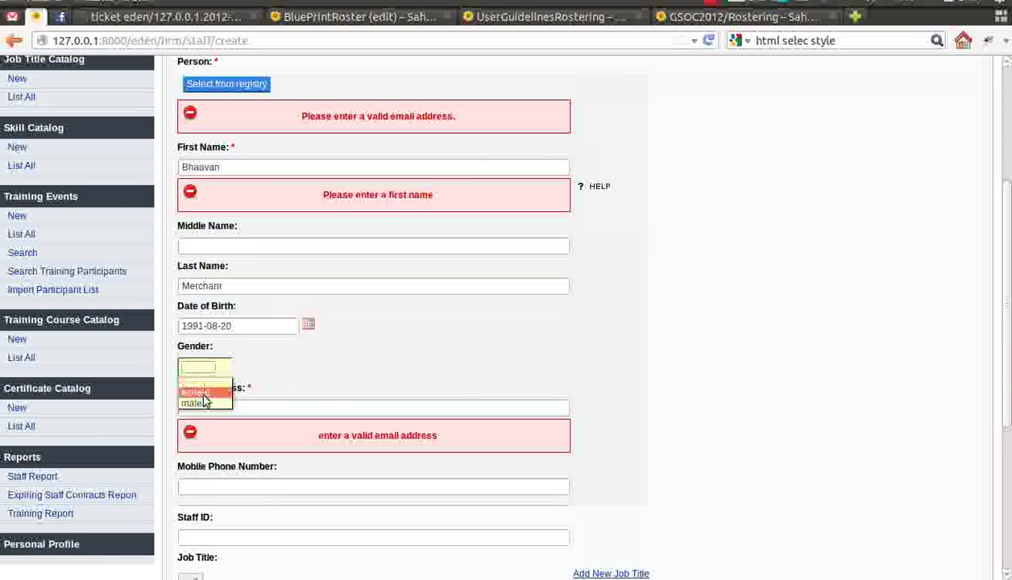
{"action": "left_click", "coordinate": [204, 402]}
{"action": "left_click", "coordinate": [208, 408]}
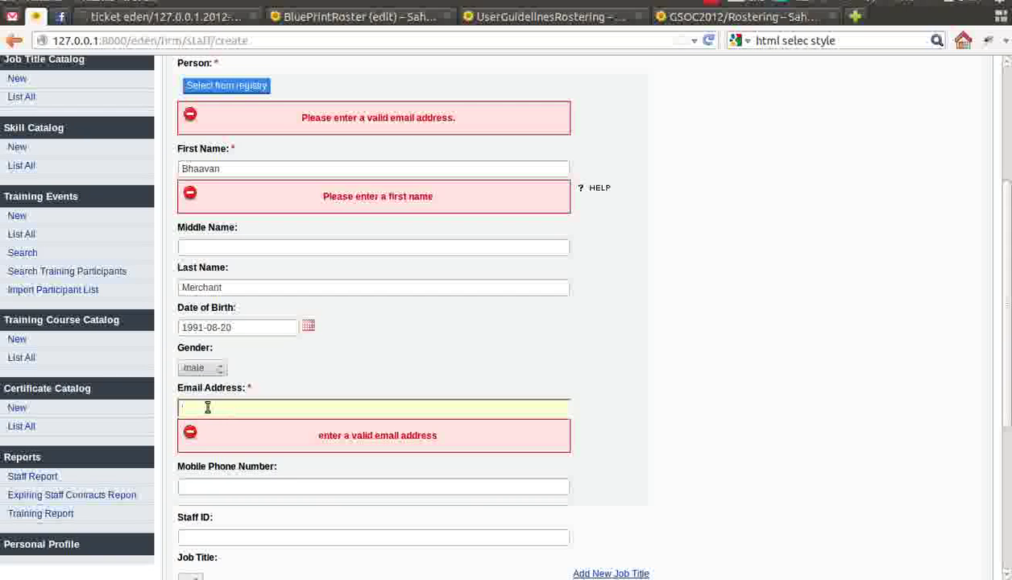
{"action": "type", "text": "bhaav"}
{"action": "key", "text": "Down"}
{"action": "key", "text": "Return"}
{"action": "scroll", "coordinate": [396, 362], "scroll_direction": "down", "scroll_amount": 2}
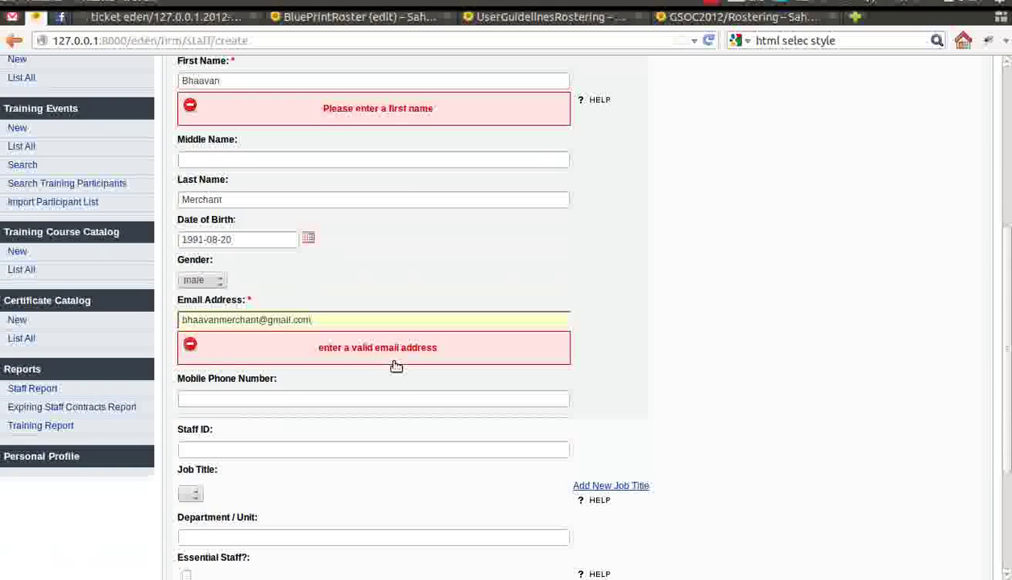
{"action": "key", "text": "BackSpace"}
{"action": "key", "text": "BackSpace"}
{"action": "key", "text": "BackSpace"}
{"action": "key", "text": "BackSpace"}
{"action": "key", "text": "BackSpace"}
{"action": "key", "text": "BackSpace"}
{"action": "key", "text": "BackSpace"}
{"action": "key", "text": "BackSpace"}
{"action": "key", "text": "BackSpace"}
{"action": "key", "text": "BackSpace"}
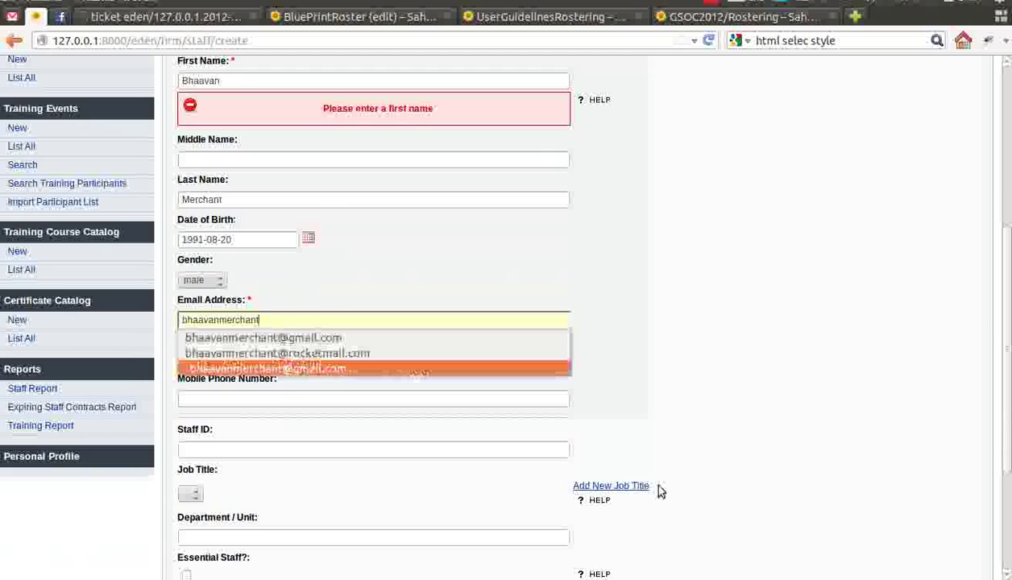
{"action": "left_click", "coordinate": [445, 355]}
{"action": "key", "text": "ctrl+a"}
{"action": "key", "text": "BackSpace"}
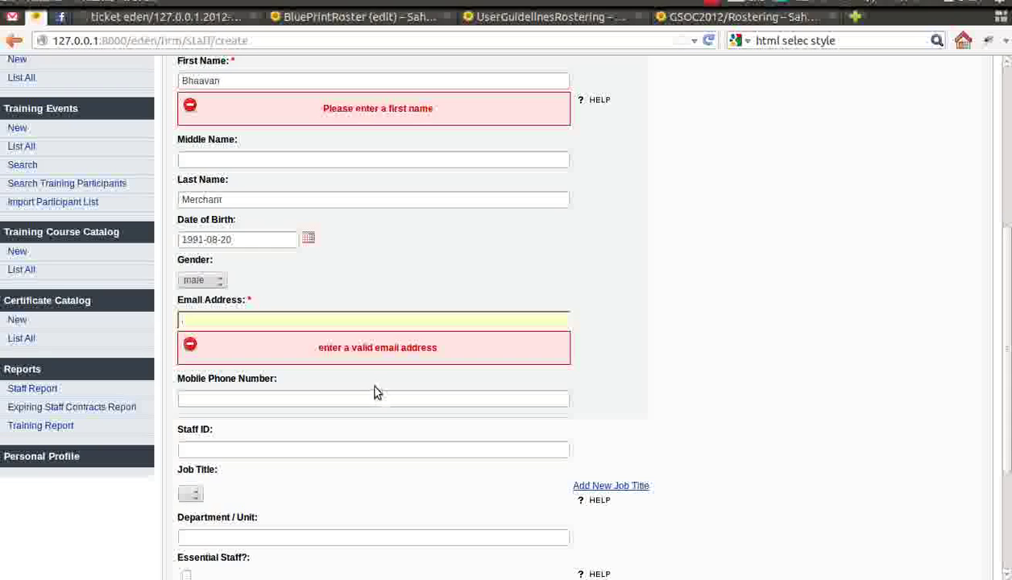
Fill in the staff member's email address in the required email field.
{"action": "type", "text": "a@b.com"}
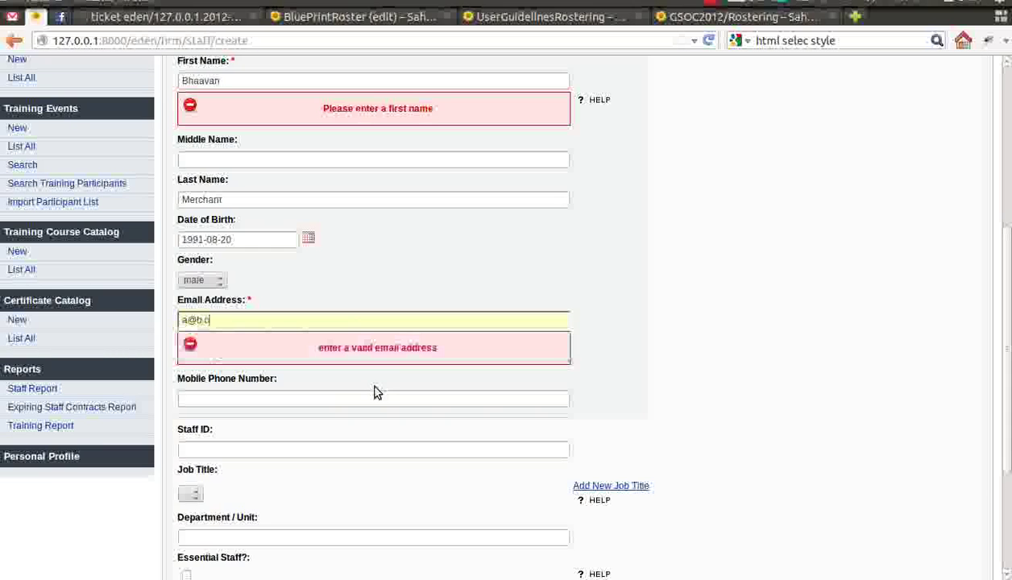
{"action": "left_click", "coordinate": [305, 448]}
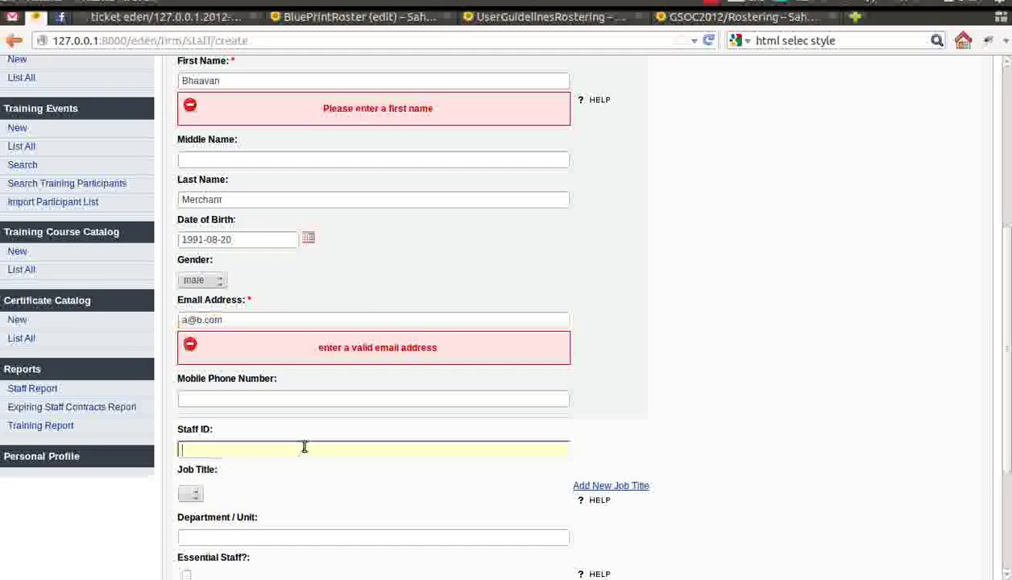
Add a new job title named Student for the staff member and save the staff record.
{"action": "scroll", "coordinate": [351, 441], "scroll_direction": "down", "scroll_amount": 3}
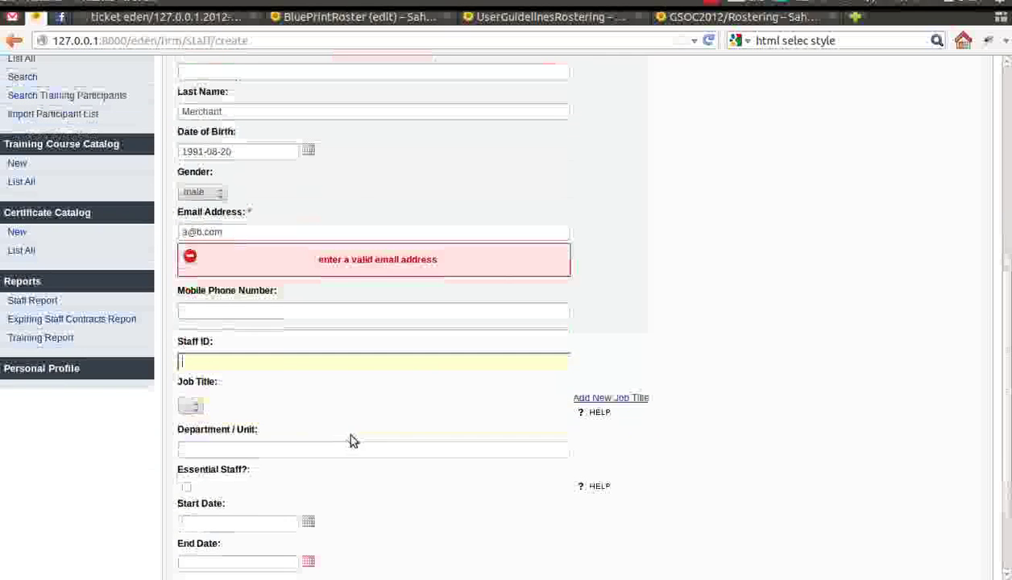
{"action": "left_click", "coordinate": [594, 398]}
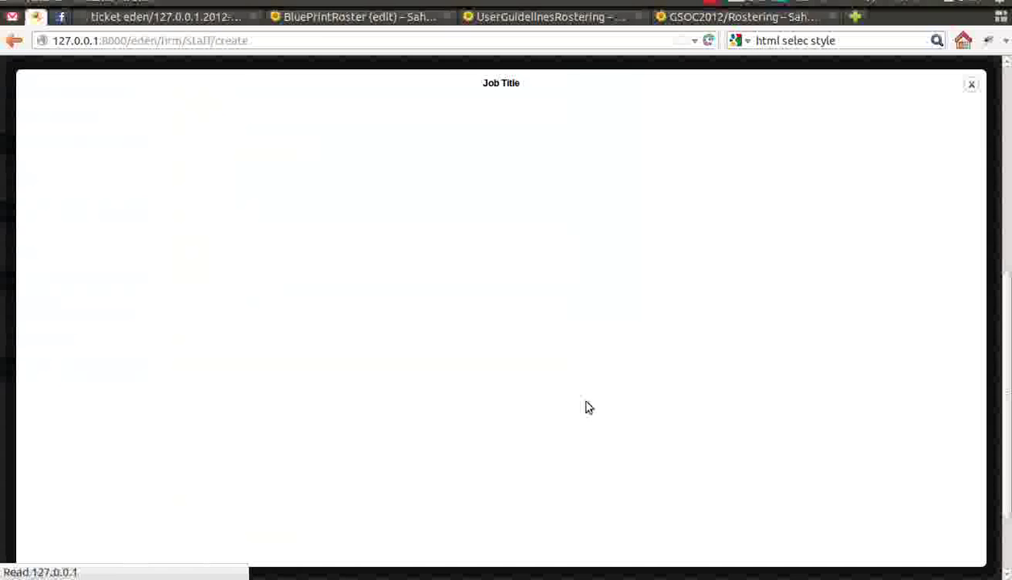
{"action": "left_click", "coordinate": [129, 134]}
{"action": "type", "text": "Student"}
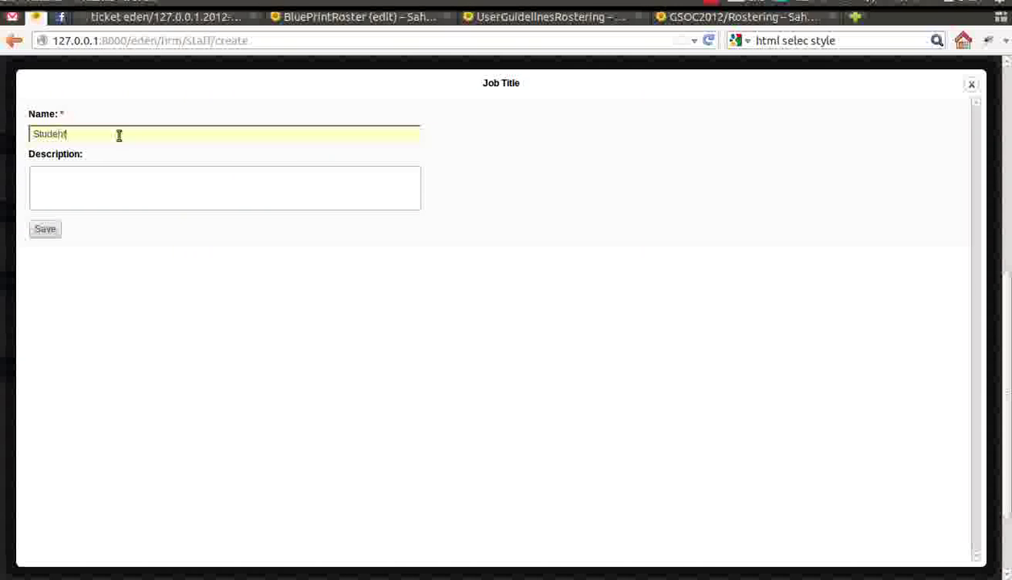
{"action": "left_click", "coordinate": [46, 229]}
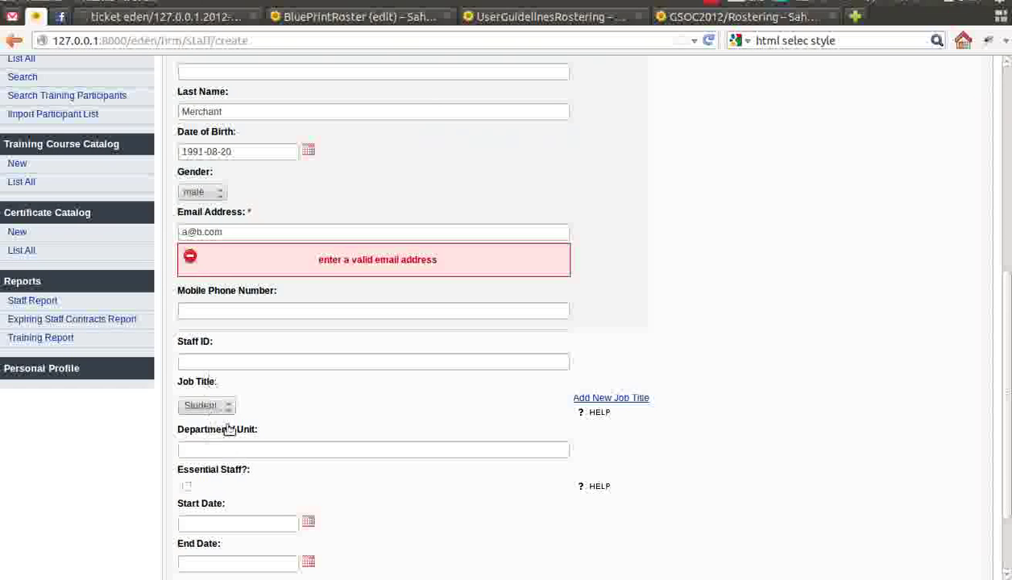
{"action": "scroll", "coordinate": [250, 427], "scroll_direction": "down", "scroll_amount": 3}
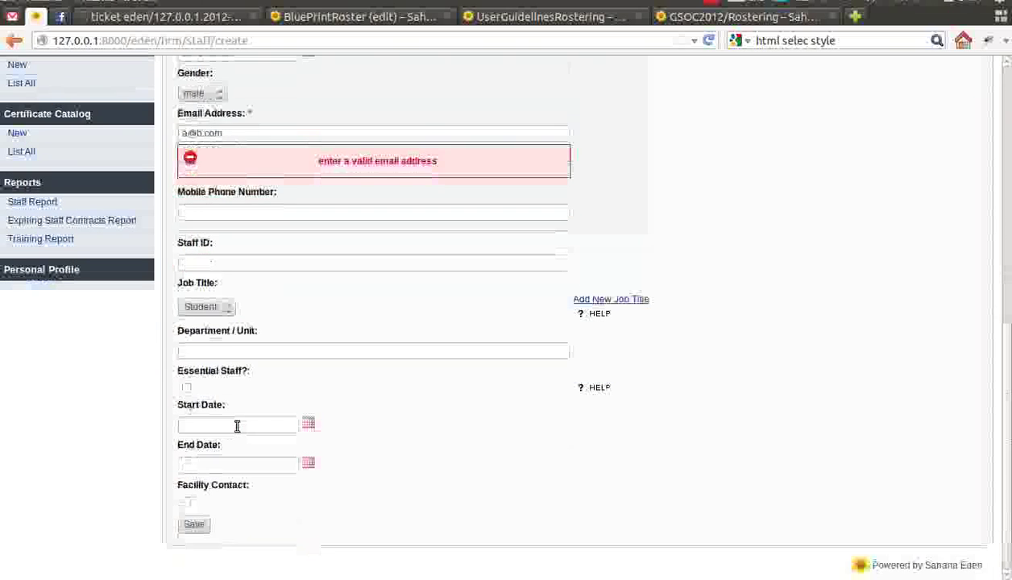
{"action": "left_click", "coordinate": [196, 524]}
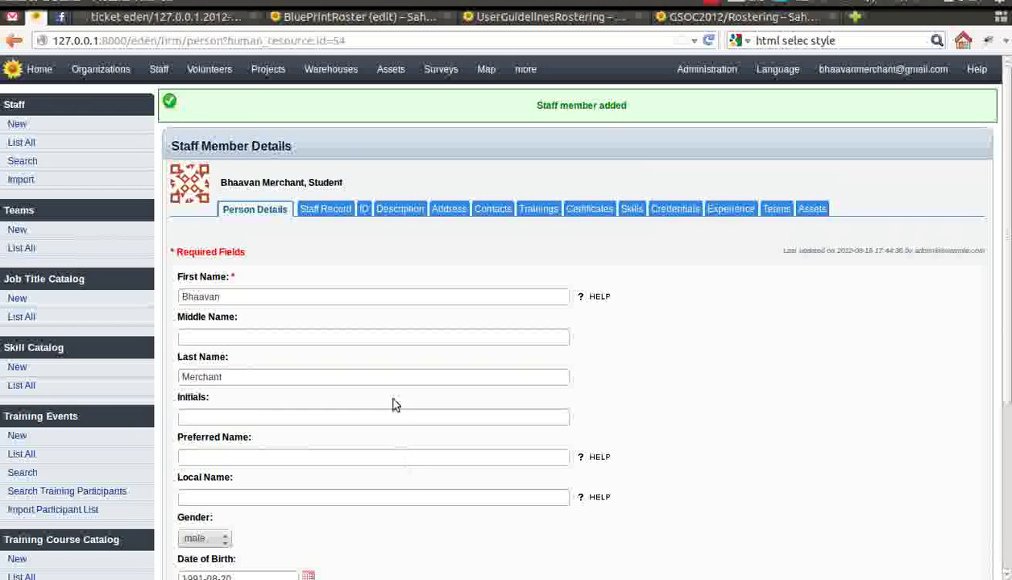
Return to the Roster tool and open its roster tables page.
{"action": "scroll", "coordinate": [393, 404], "scroll_direction": "down", "scroll_amount": 5}
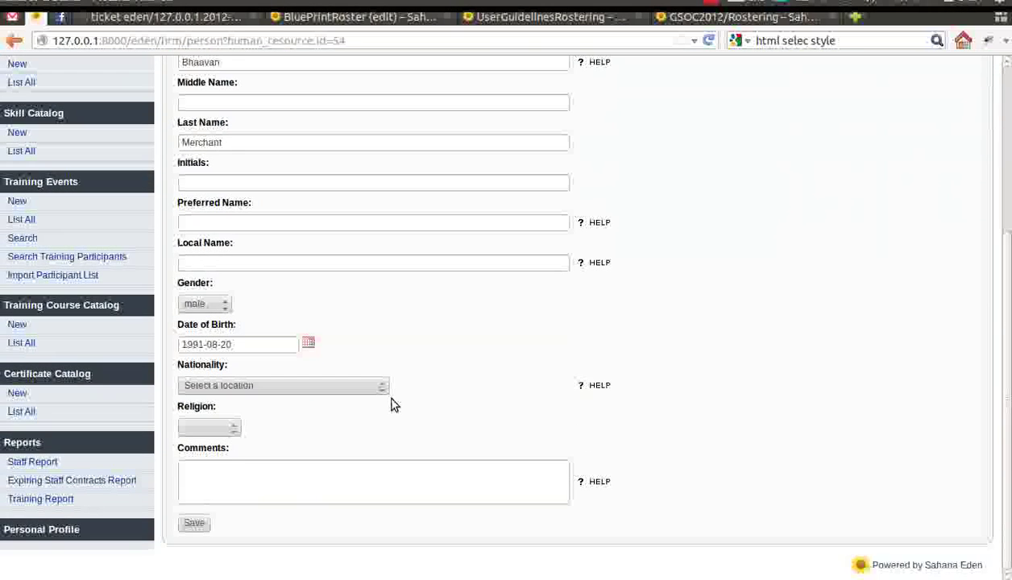
{"action": "scroll", "coordinate": [392, 404], "scroll_direction": "up", "scroll_amount": 6}
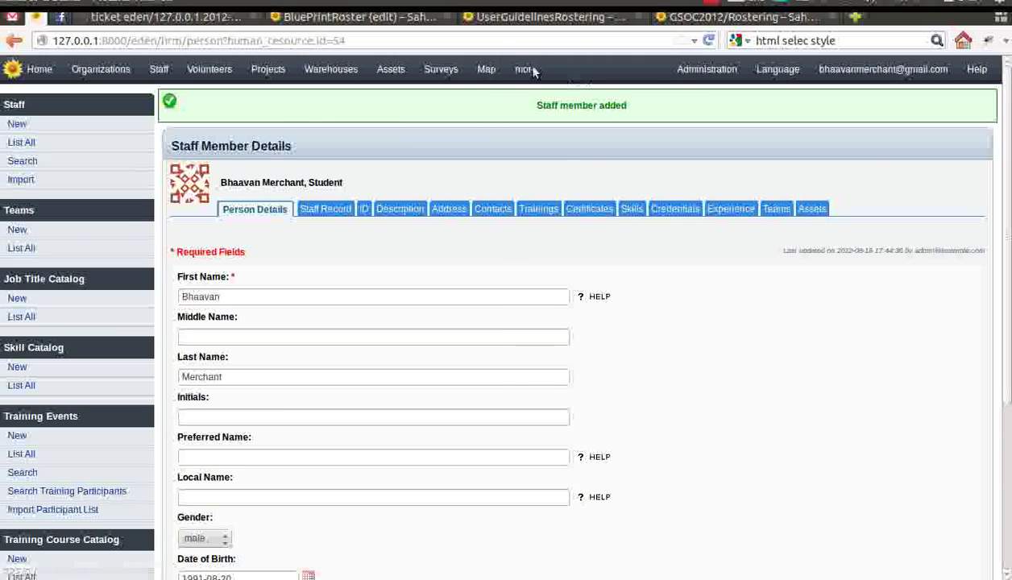
{"action": "mouse_move", "coordinate": [526, 69]}
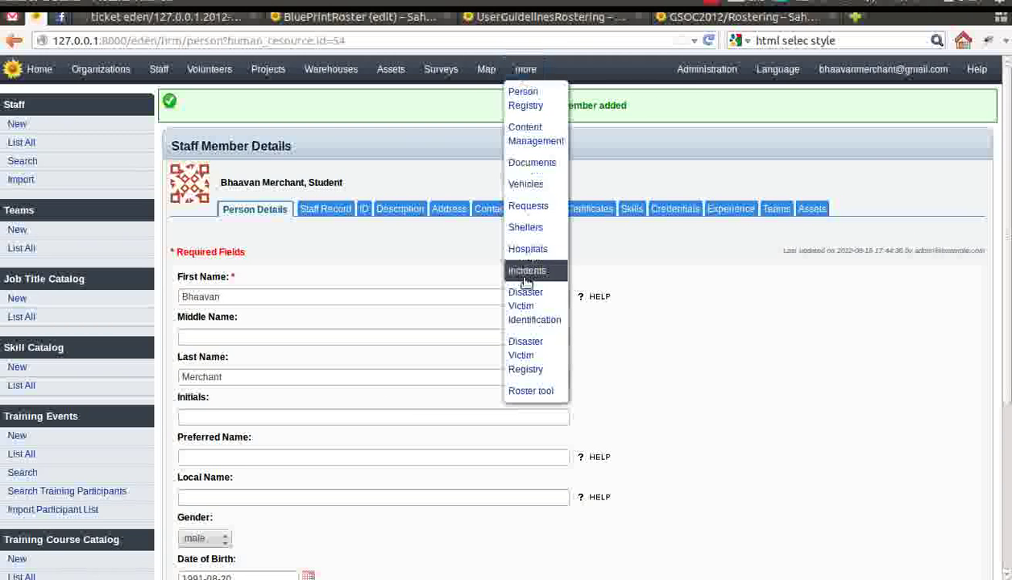
{"action": "left_click", "coordinate": [532, 391]}
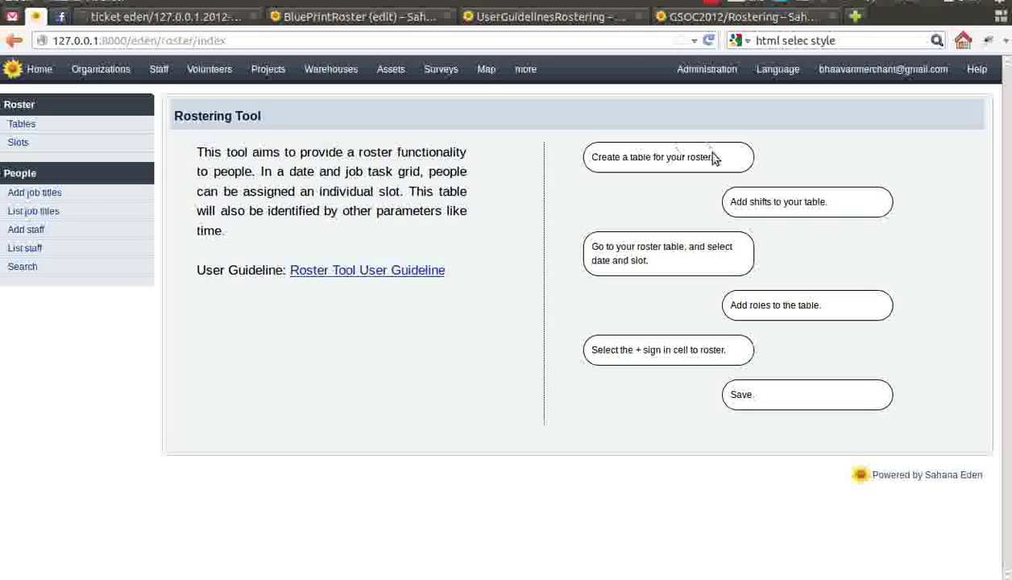
{"action": "left_click", "coordinate": [97, 127]}
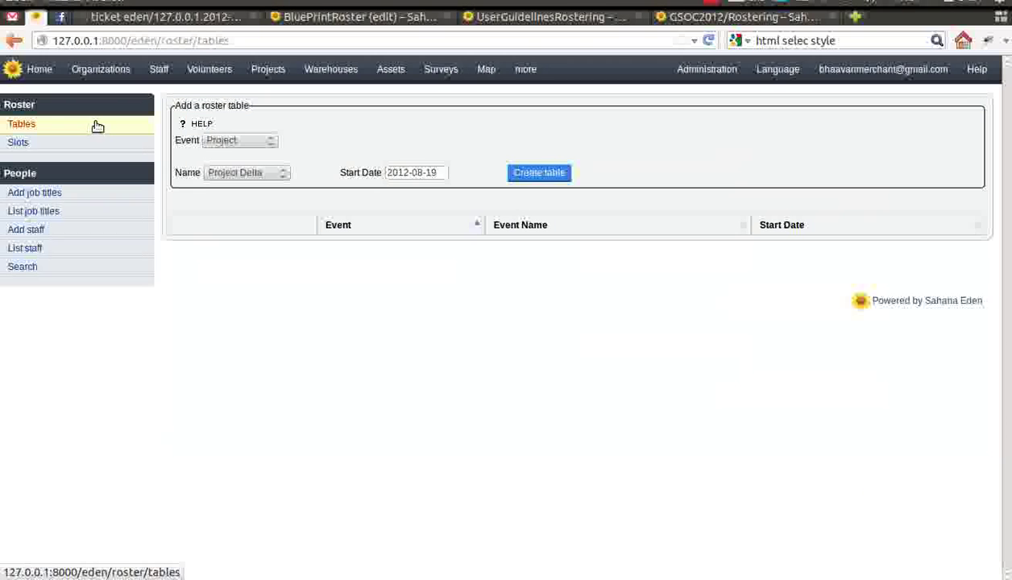
Create a roster table for the Project event Project Beta with the start date 2012-09-04.
{"action": "left_click", "coordinate": [250, 173]}
{"action": "key", "text": "Escape"}
{"action": "left_click", "coordinate": [416, 173]}
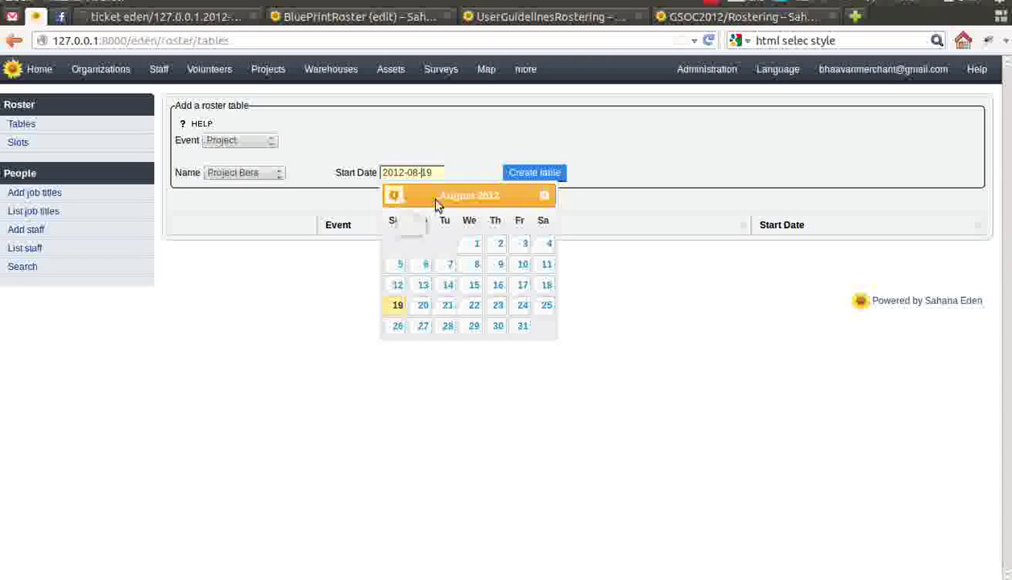
{"action": "left_click", "coordinate": [545, 195]}
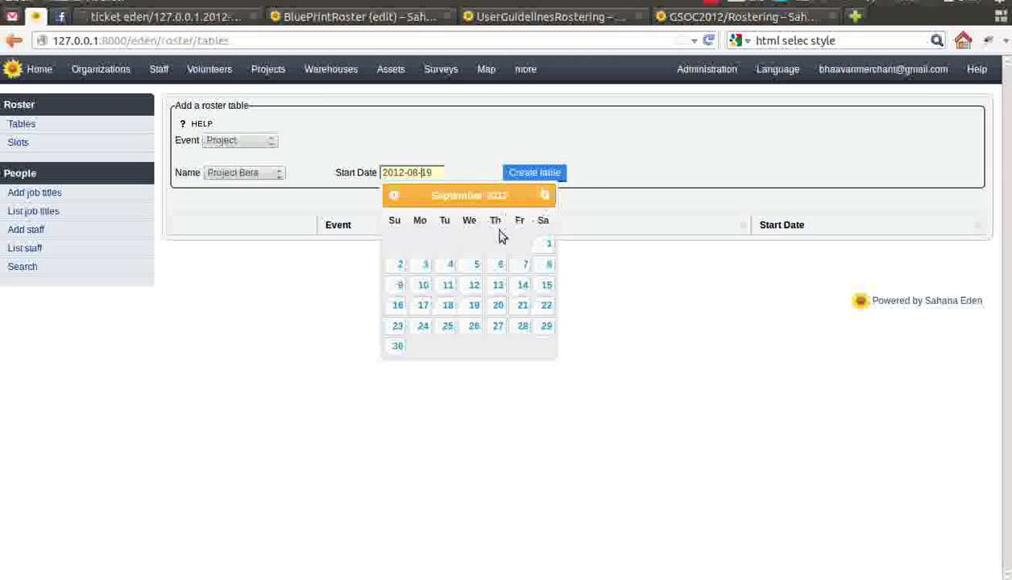
{"action": "left_click", "coordinate": [452, 266]}
{"action": "left_click", "coordinate": [514, 179]}
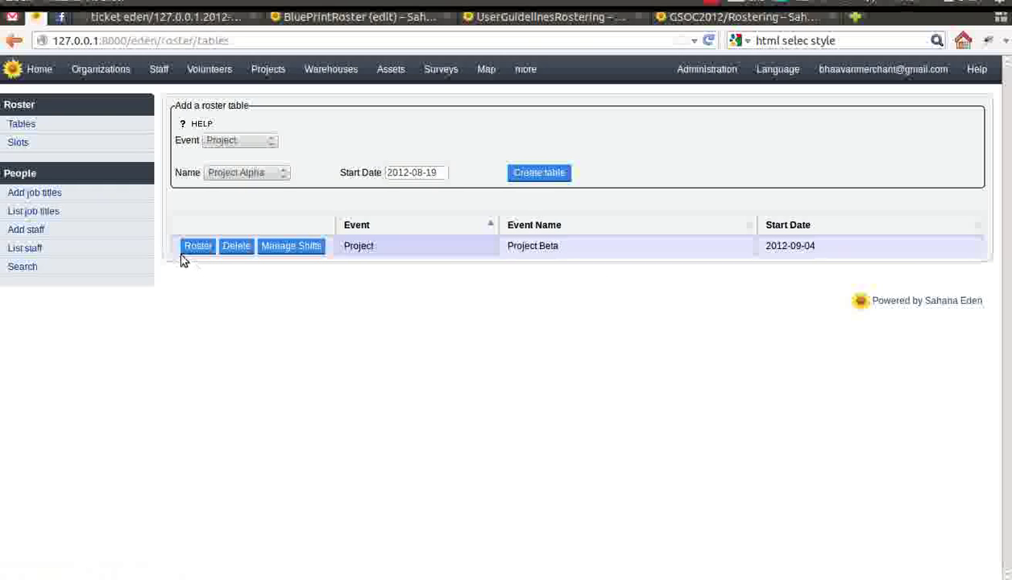
Open shift management for the Project Beta roster table, look over the existing slot records and return to the shift selection.
{"action": "left_click", "coordinate": [305, 251]}
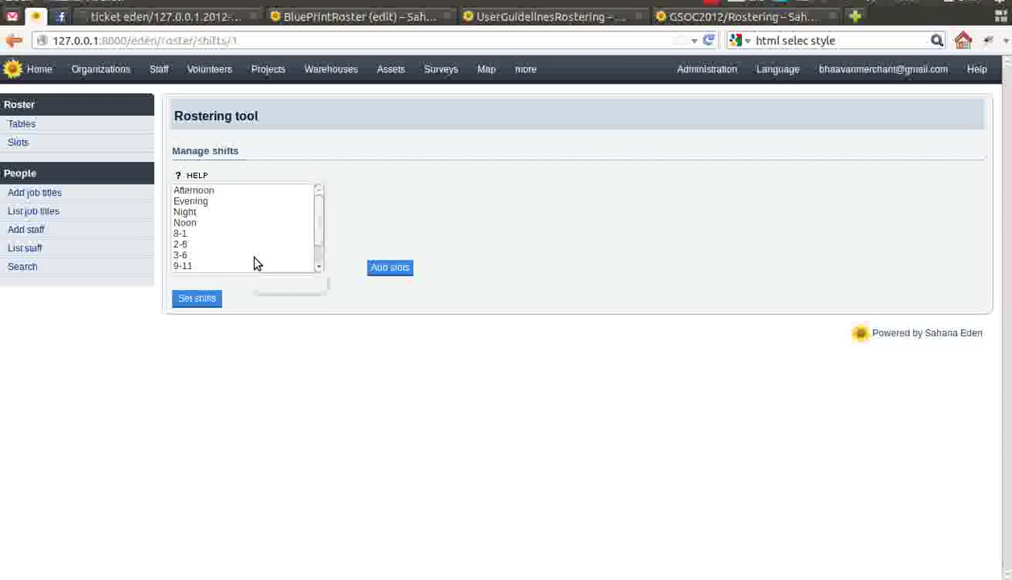
{"action": "scroll", "coordinate": [253, 263], "scroll_direction": "down", "scroll_amount": 1}
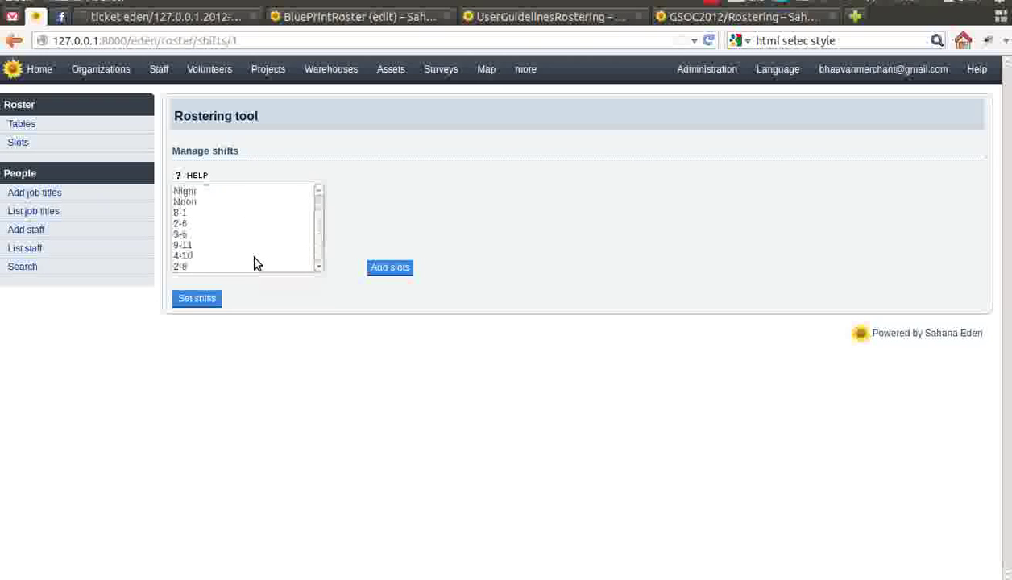
{"action": "left_click", "coordinate": [403, 272]}
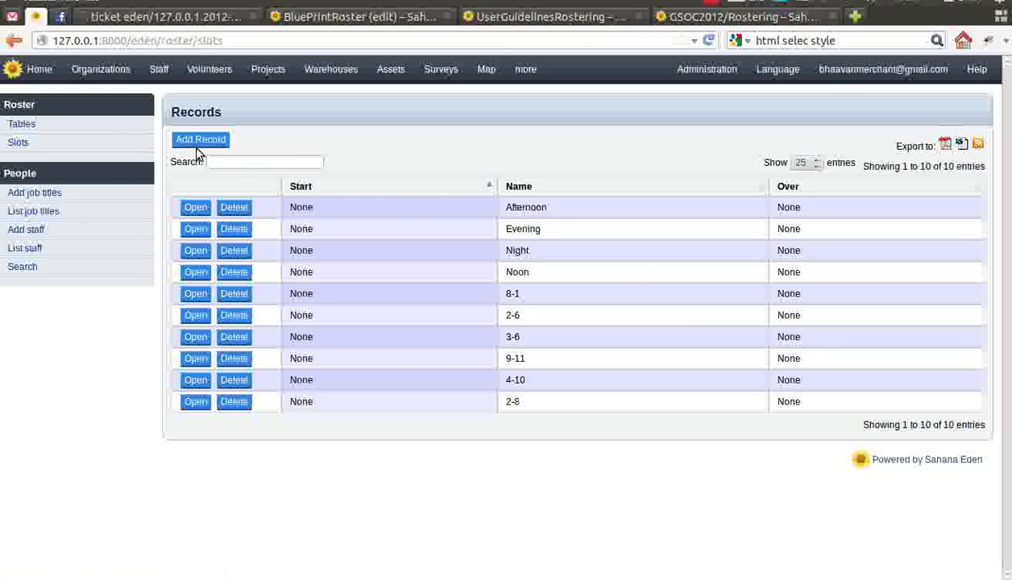
{"action": "left_click", "coordinate": [22, 124]}
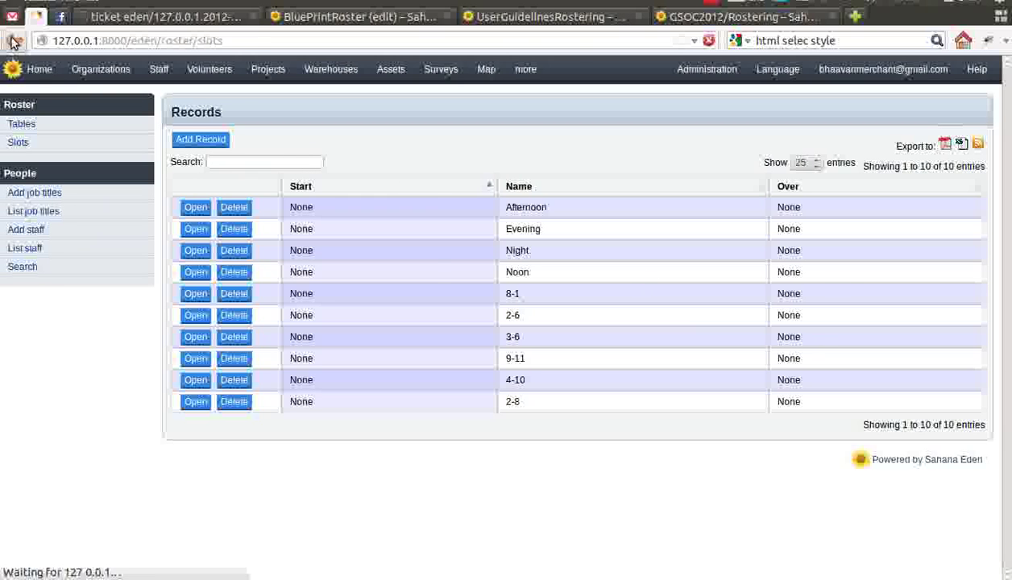
{"action": "scroll", "coordinate": [274, 206], "scroll_direction": "up", "scroll_amount": 2}
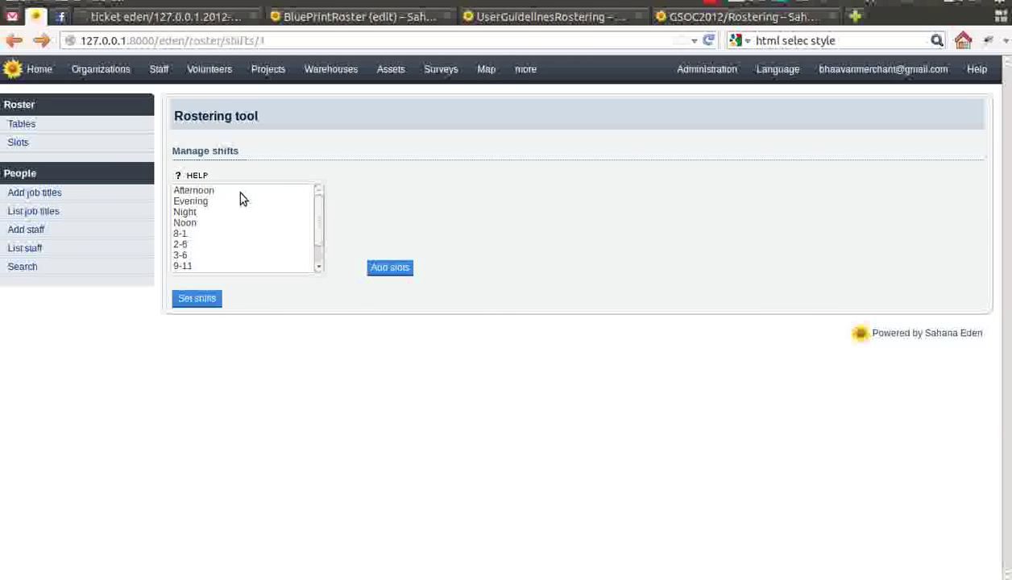
Set Afternoon, Evening and Night as the shifts of the Project Beta roster table.
{"action": "left_click", "coordinate": [216, 193]}
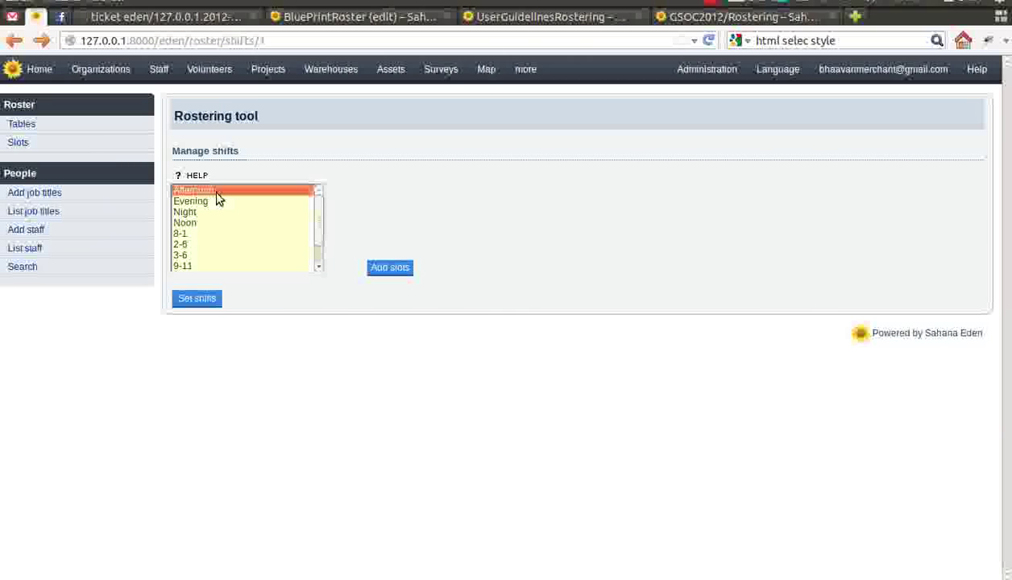
{"action": "left_click", "coordinate": [201, 203], "text": "ctrl"}
{"action": "left_click", "coordinate": [201, 213], "text": "ctrl"}
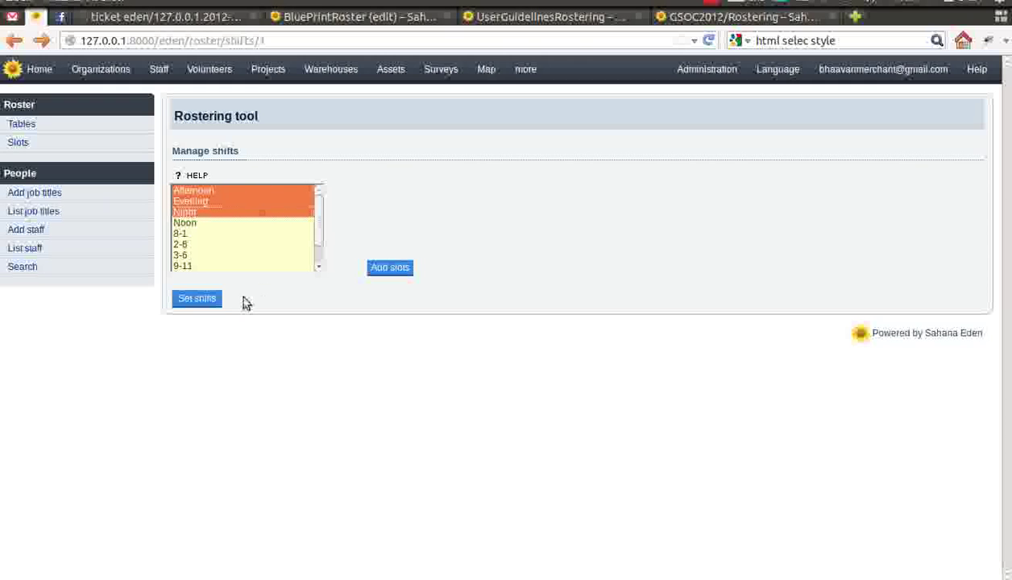
{"action": "left_click", "coordinate": [208, 299]}
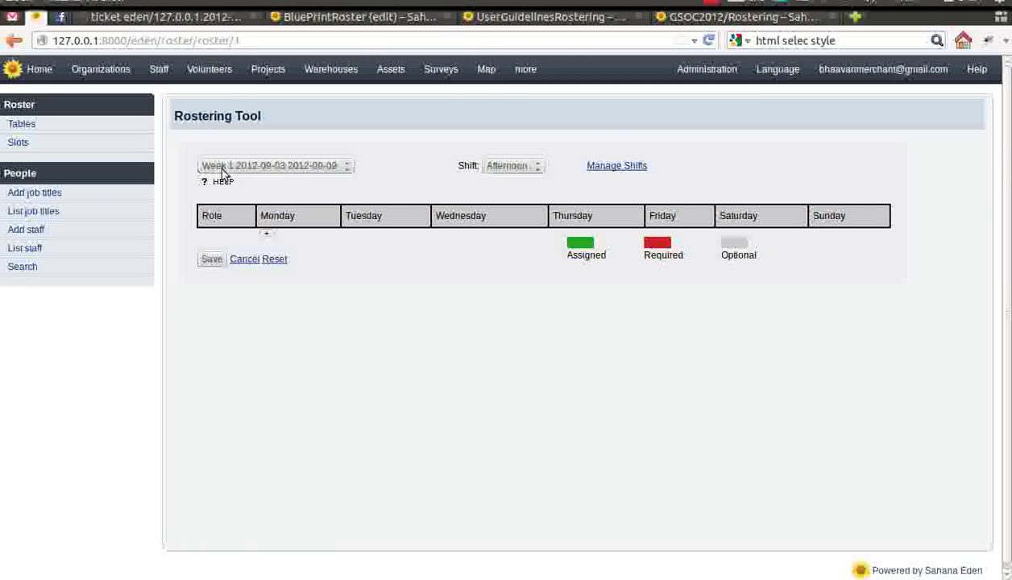
View the week 1 roster for the Evening shift and return to the Afternoon shift.
{"action": "left_click", "coordinate": [524, 170]}
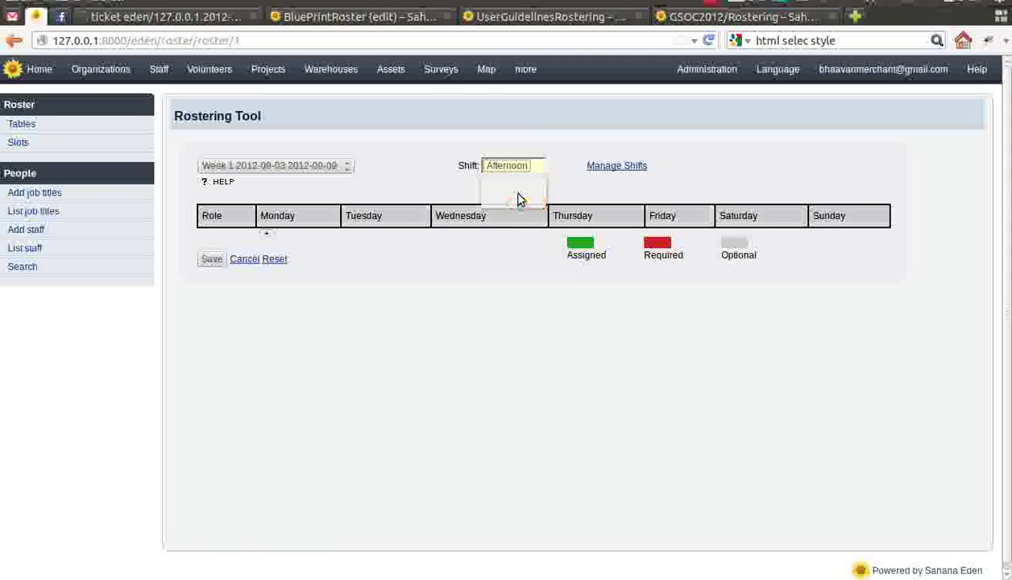
{"action": "left_click", "coordinate": [521, 191]}
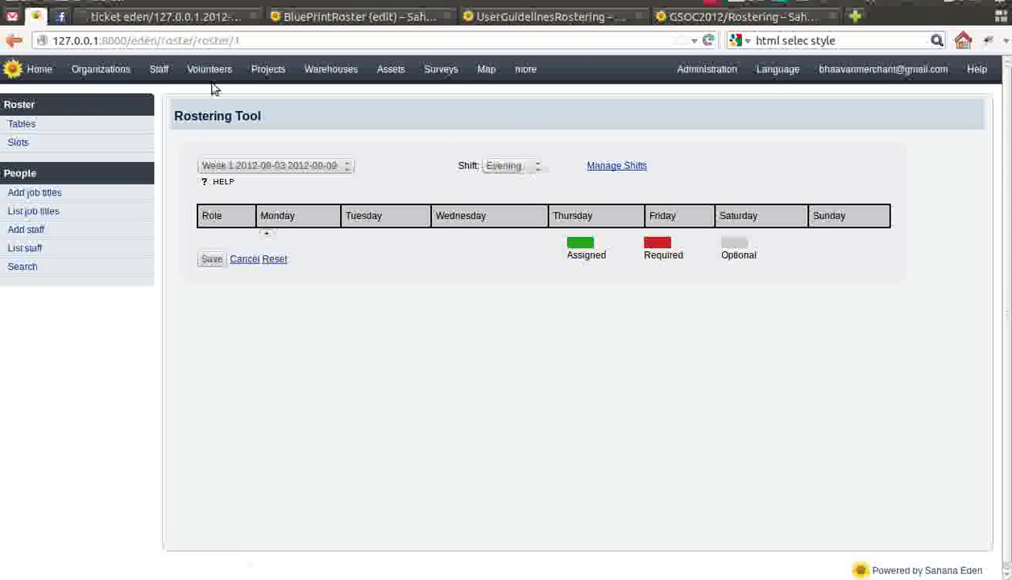
{"action": "left_click", "coordinate": [520, 170]}
{"action": "left_click", "coordinate": [518, 184]}
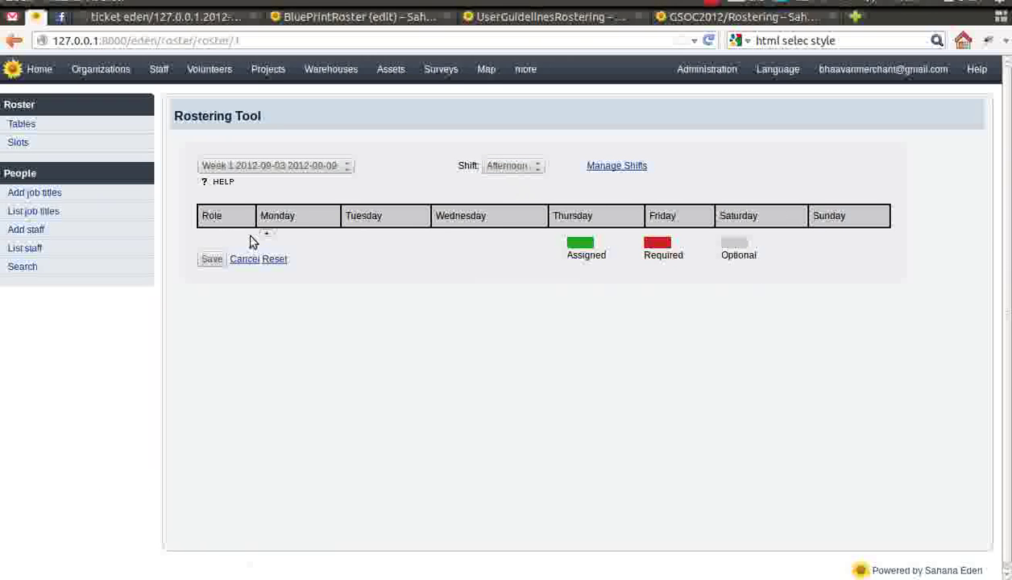
Add one Team Leader role row and two Team Member role rows to the week 1 Afternoon roster.
{"action": "left_click", "coordinate": [266, 239]}
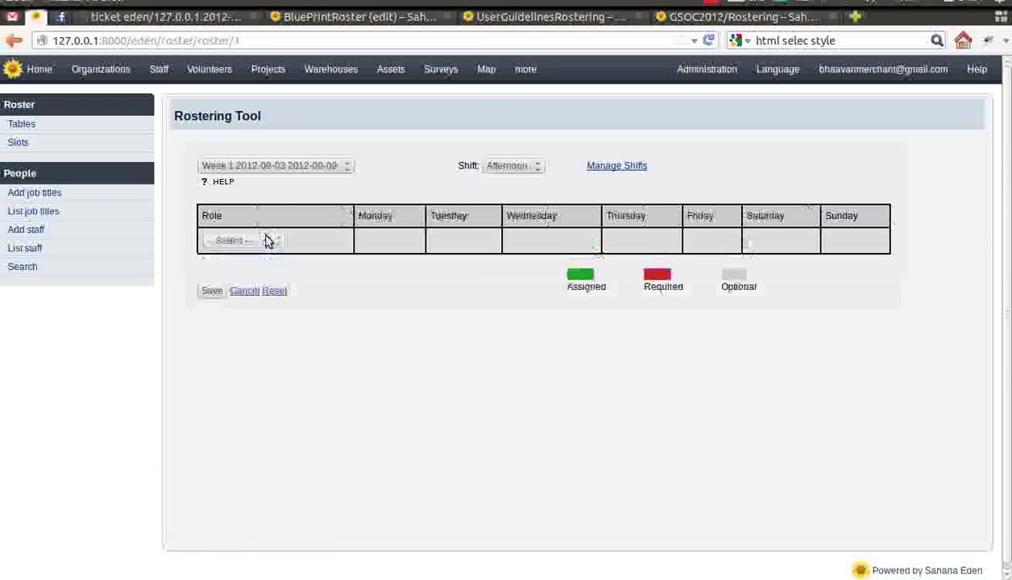
{"action": "left_click", "coordinate": [270, 241]}
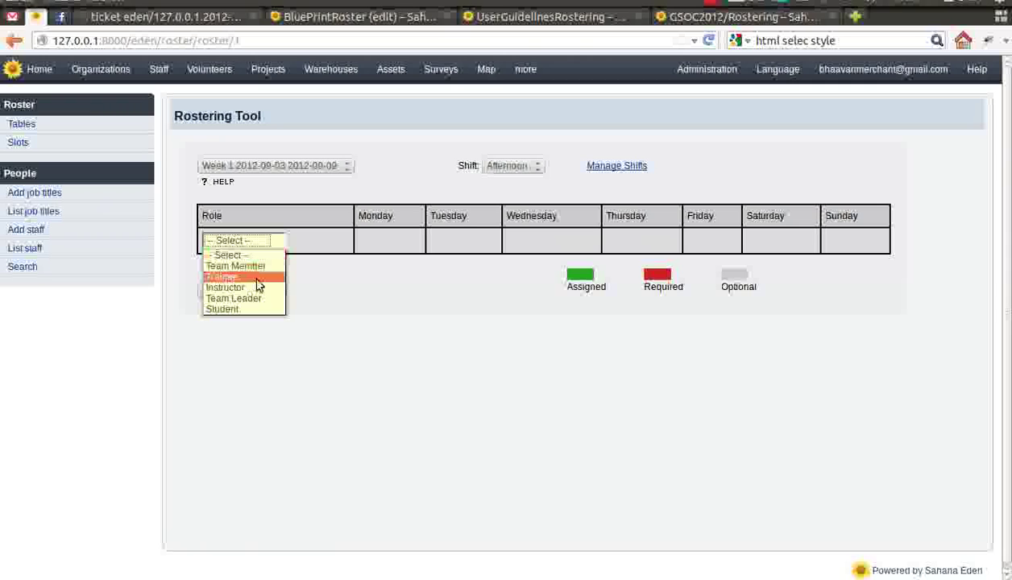
{"action": "left_click", "coordinate": [266, 298]}
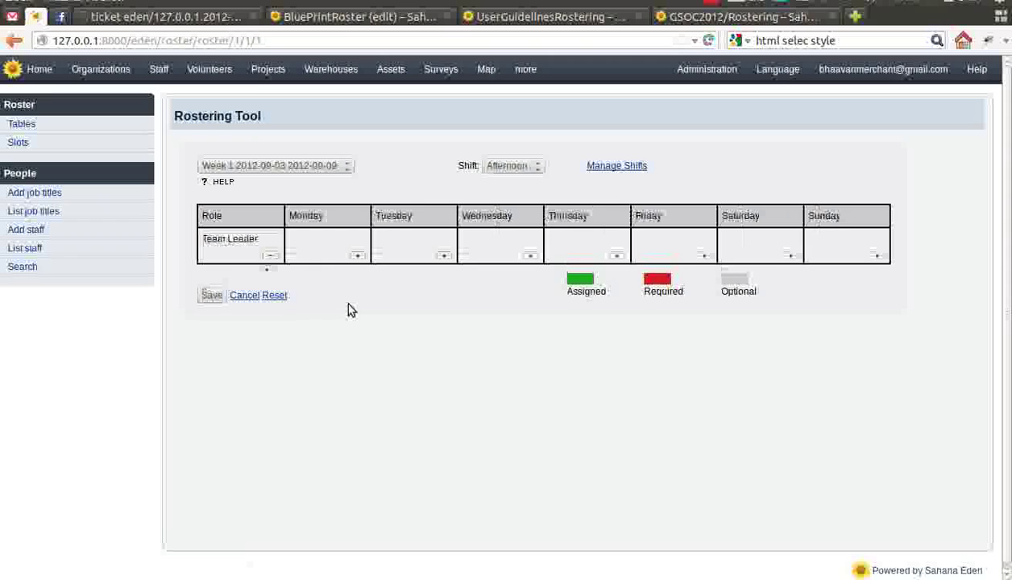
{"action": "left_click", "coordinate": [266, 278]}
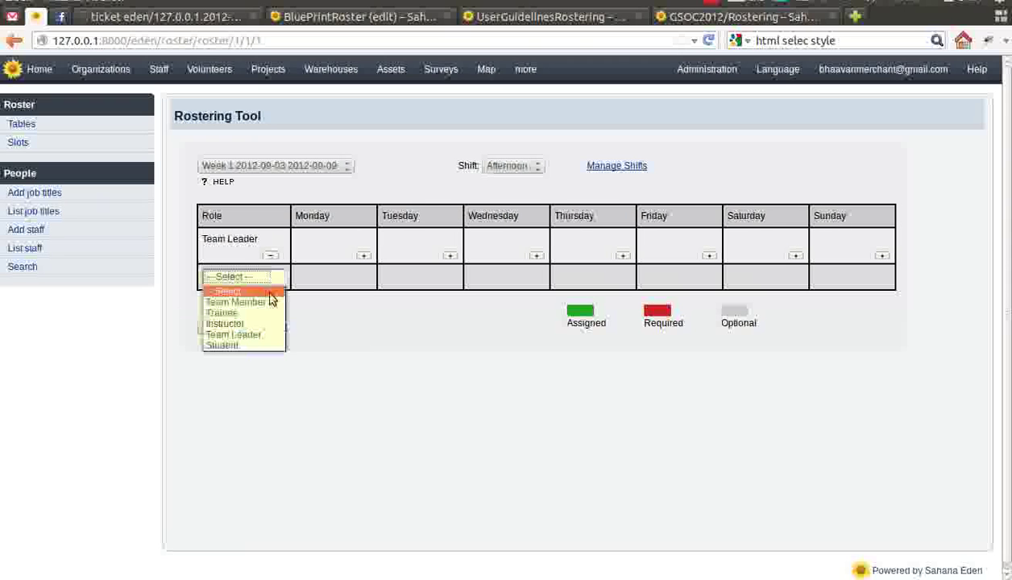
{"action": "left_click", "coordinate": [267, 304]}
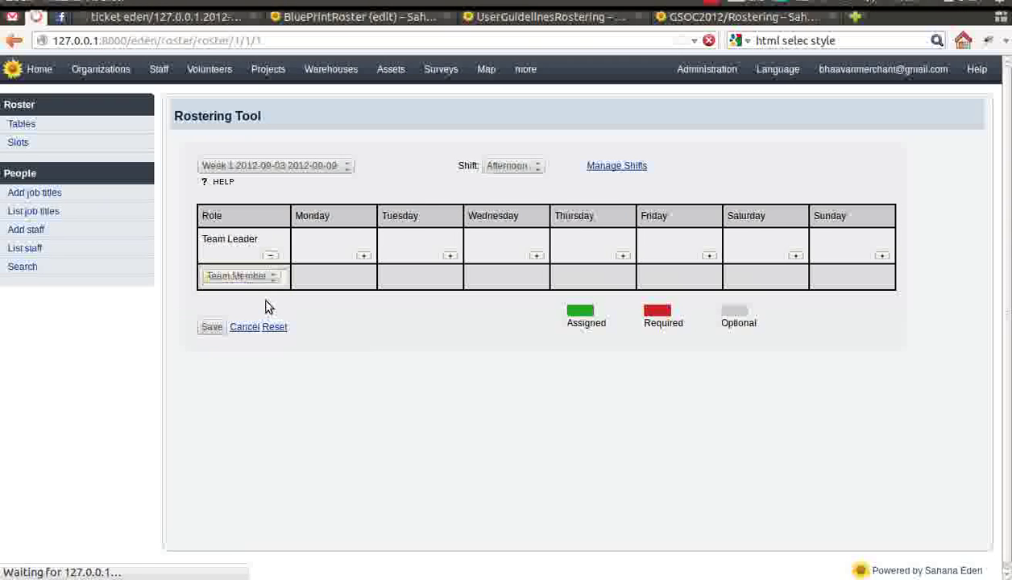
{"action": "left_click", "coordinate": [268, 310]}
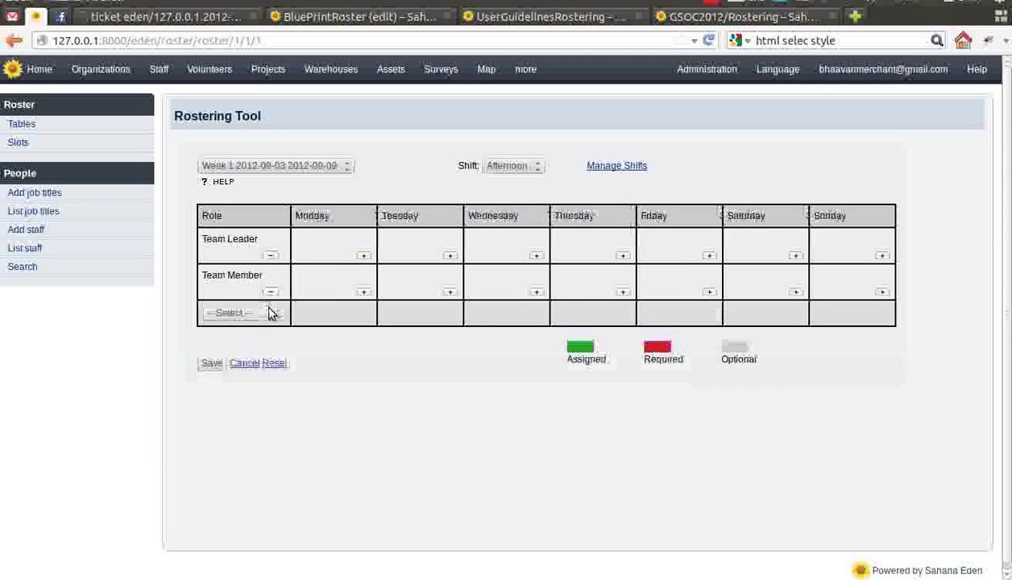
{"action": "left_click", "coordinate": [268, 314]}
{"action": "left_click", "coordinate": [262, 343]}
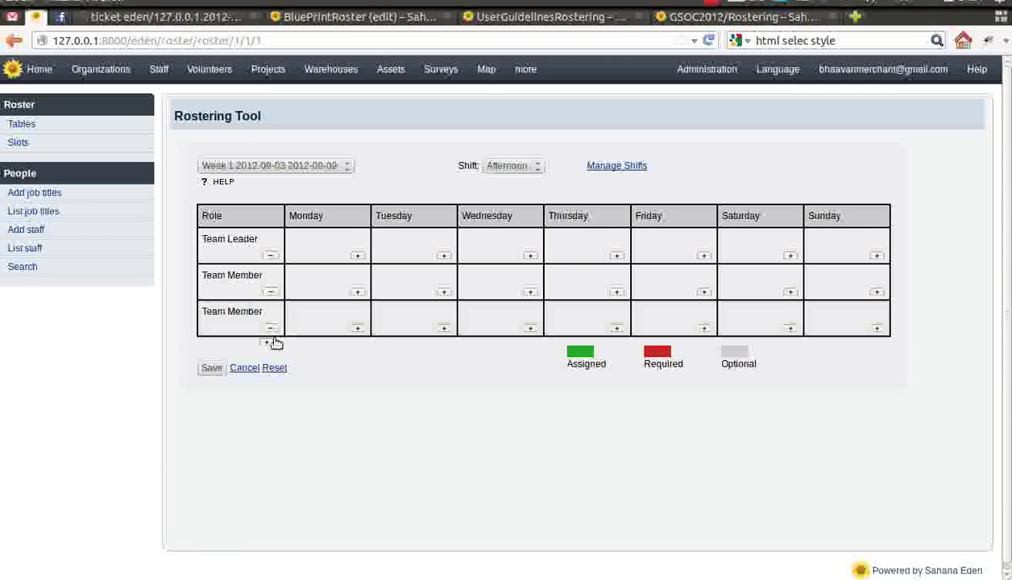
Add Instructor, Trainee and Student role rows below the Team Member rows of the Afternoon roster.
{"action": "left_click", "coordinate": [267, 346]}
{"action": "left_click", "coordinate": [267, 351]}
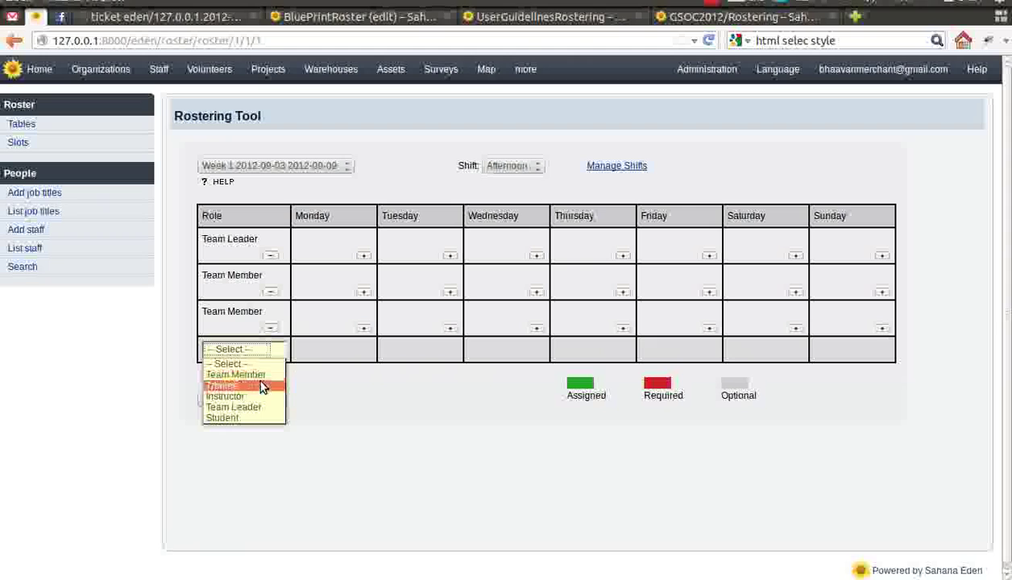
{"action": "left_click", "coordinate": [266, 395]}
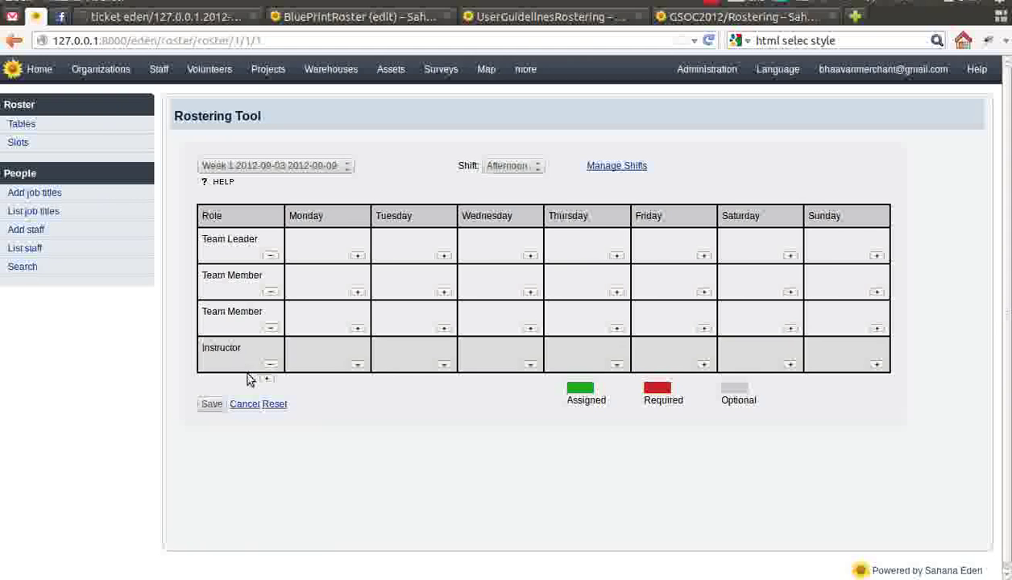
{"action": "left_click", "coordinate": [267, 379]}
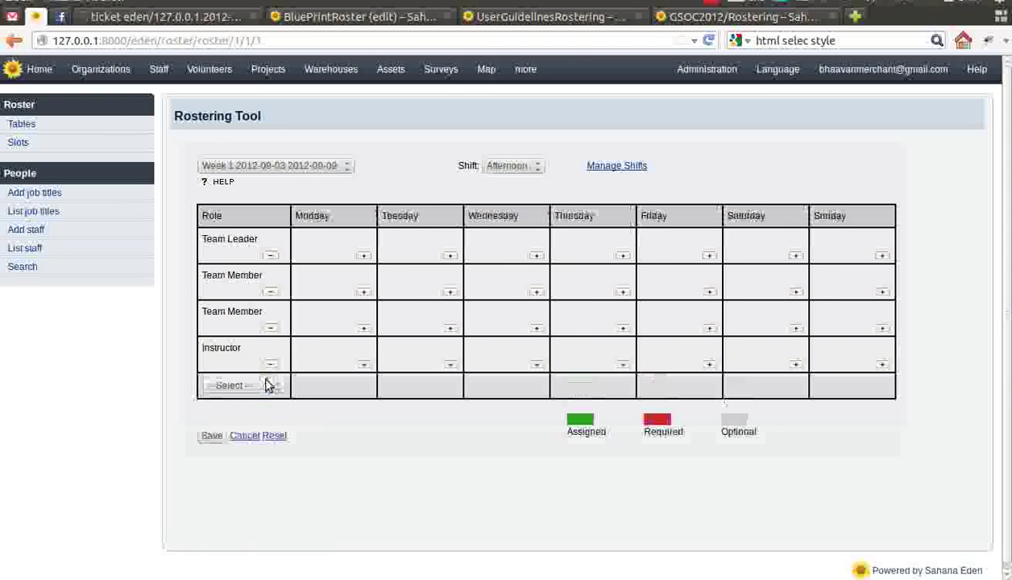
{"action": "left_click", "coordinate": [267, 384]}
{"action": "left_click", "coordinate": [242, 423]}
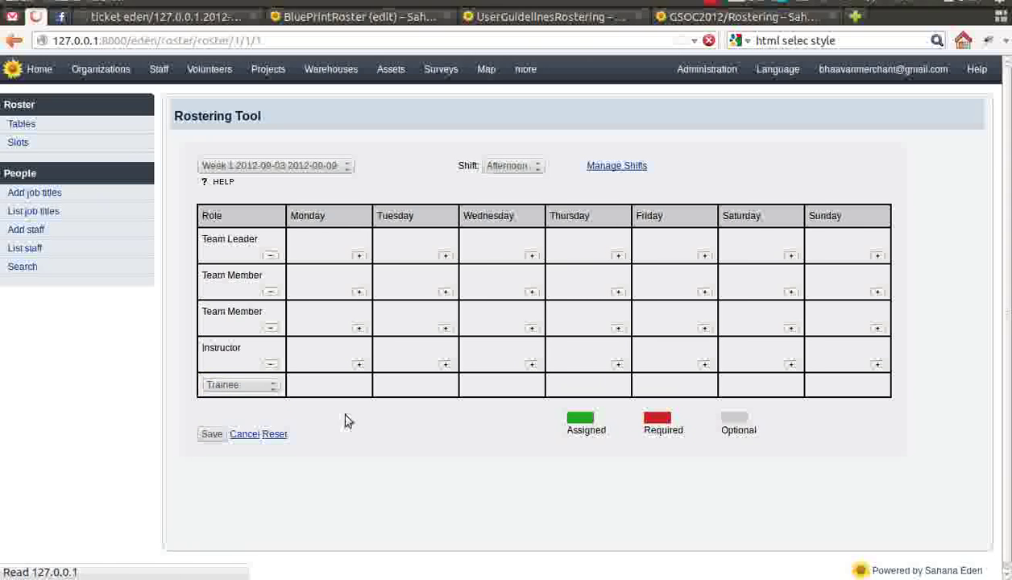
{"action": "left_click", "coordinate": [267, 417]}
{"action": "left_click", "coordinate": [272, 419]}
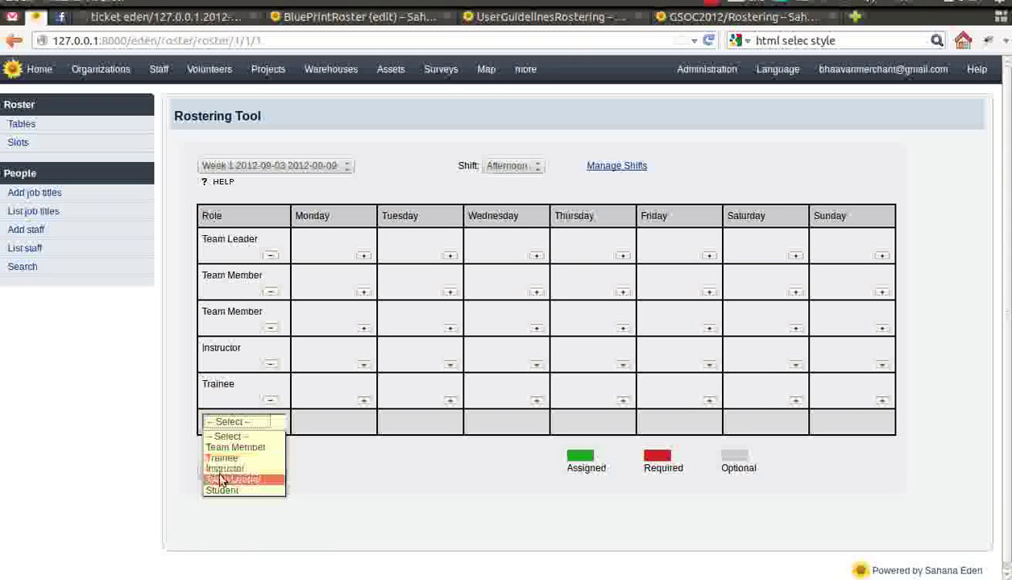
{"action": "left_click", "coordinate": [237, 492]}
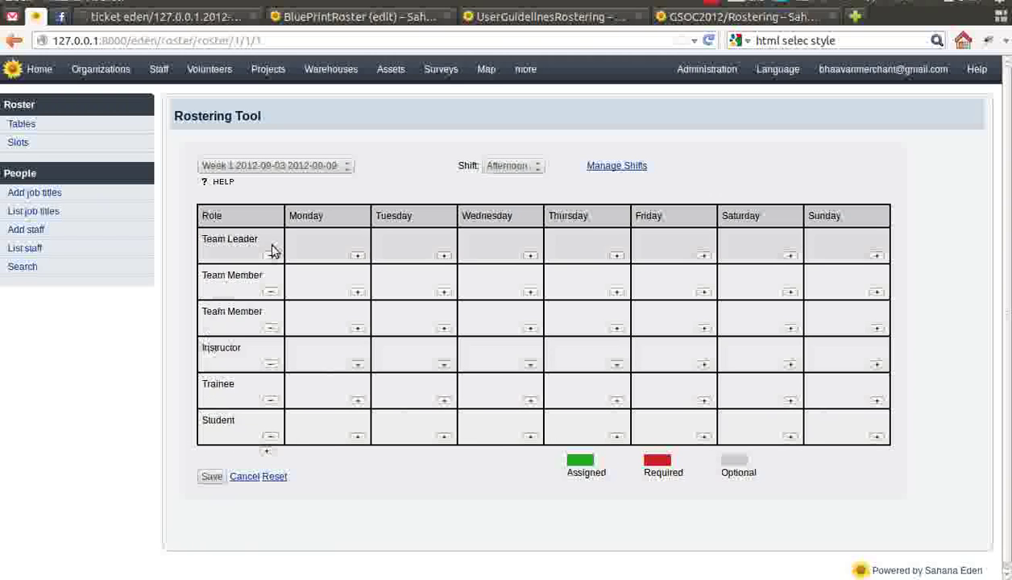
Add Team Leader slots for Monday through Friday and mark each of them as required.
{"action": "left_click", "coordinate": [356, 259]}
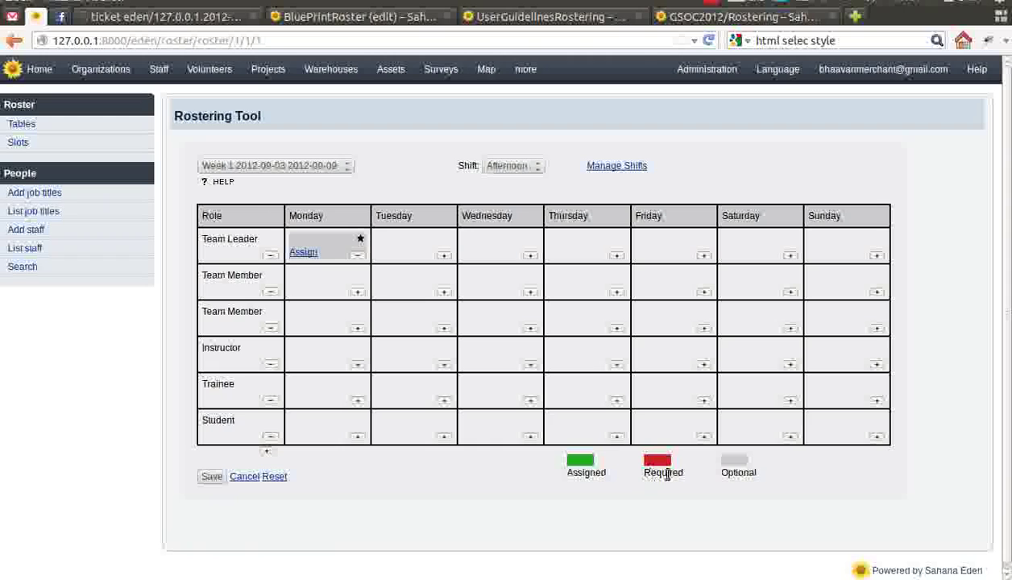
{"action": "left_click", "coordinate": [360, 240]}
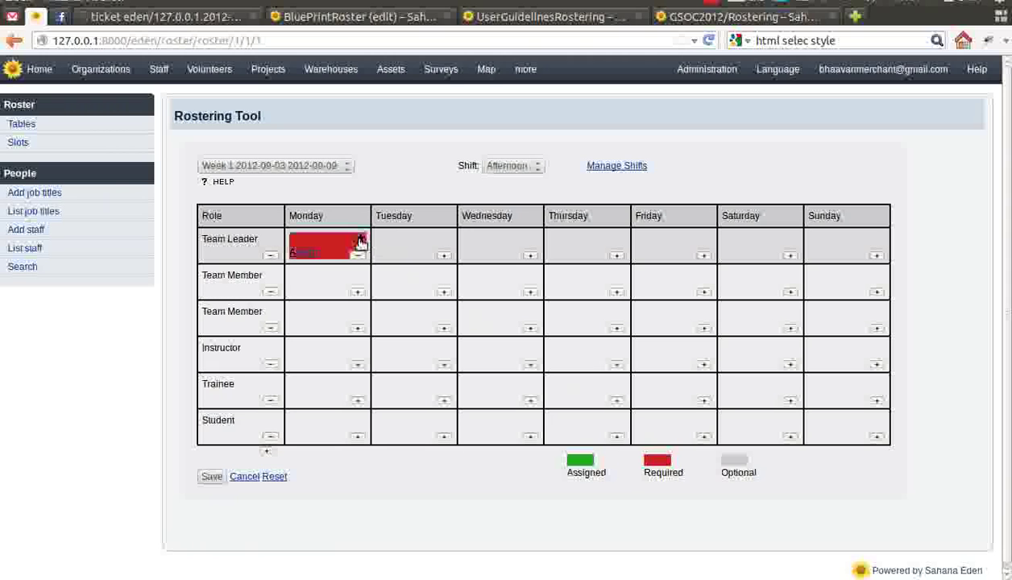
{"action": "left_click", "coordinate": [448, 239]}
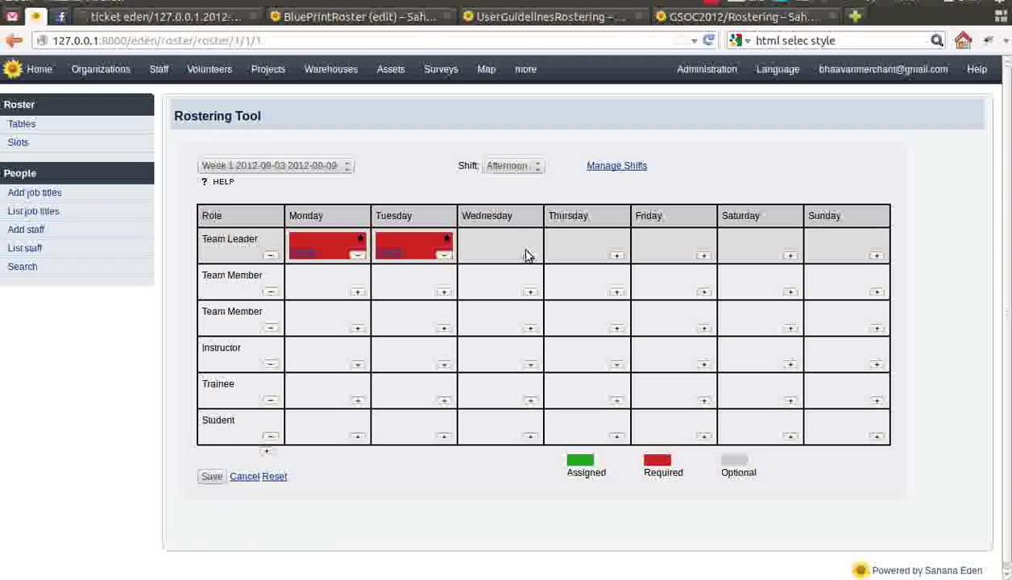
{"action": "left_click", "coordinate": [533, 239]}
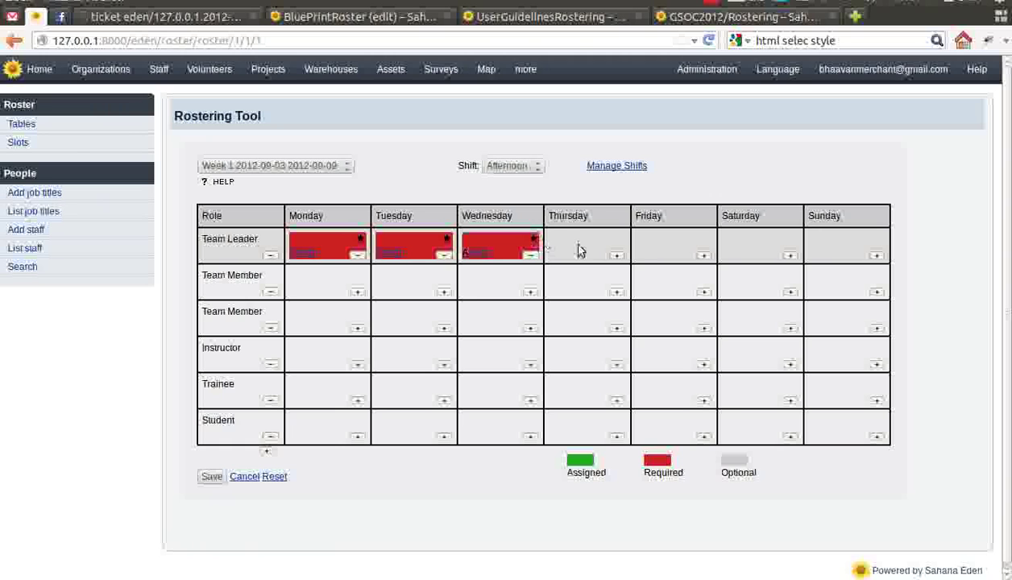
{"action": "left_click", "coordinate": [619, 239]}
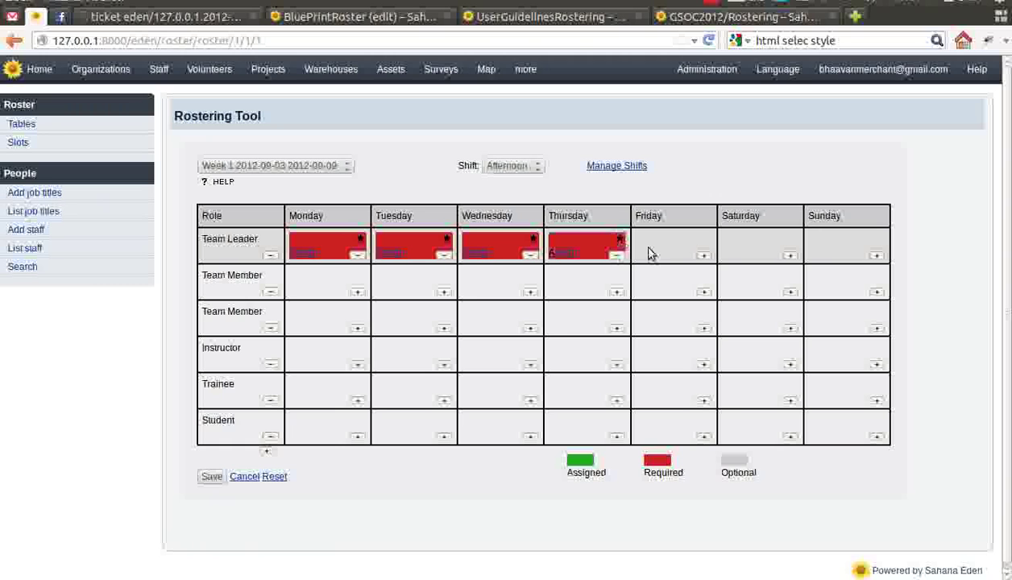
{"action": "left_click", "coordinate": [704, 257]}
{"action": "left_click", "coordinate": [707, 239]}
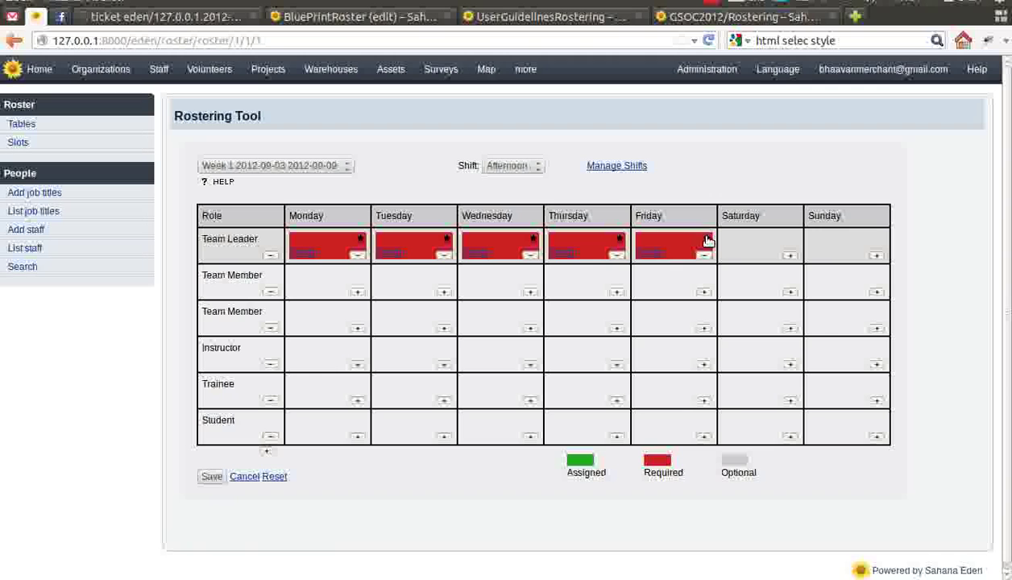
Add slots for Monday through Friday in the first Team Member row and mark each as required.
{"action": "left_click", "coordinate": [358, 294]}
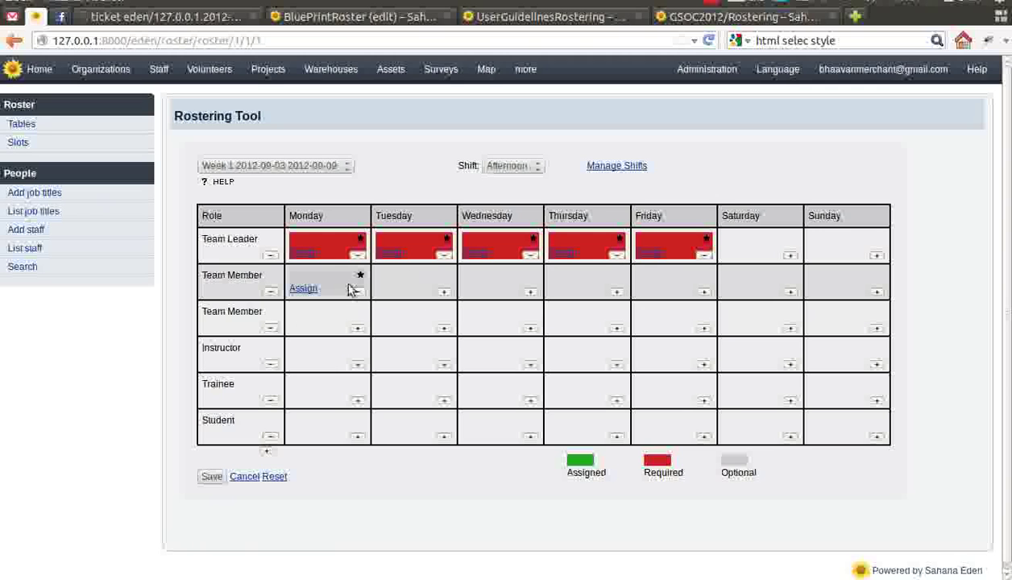
{"action": "left_click", "coordinate": [360, 277]}
{"action": "left_click", "coordinate": [444, 293]}
{"action": "left_click", "coordinate": [447, 277]}
{"action": "left_click", "coordinate": [530, 292]}
{"action": "left_click", "coordinate": [533, 277]}
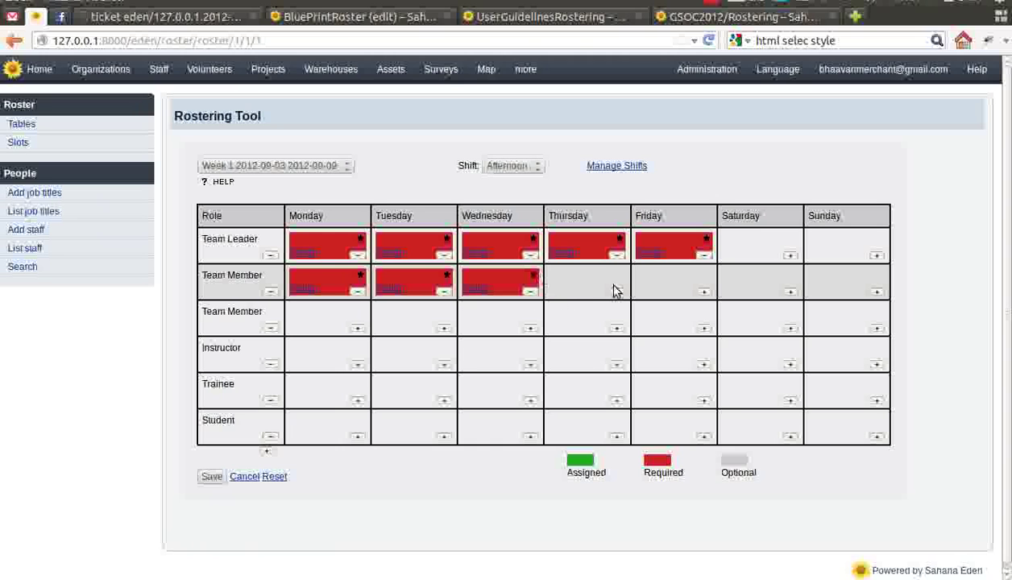
{"action": "left_click", "coordinate": [617, 291]}
{"action": "left_click", "coordinate": [618, 277]}
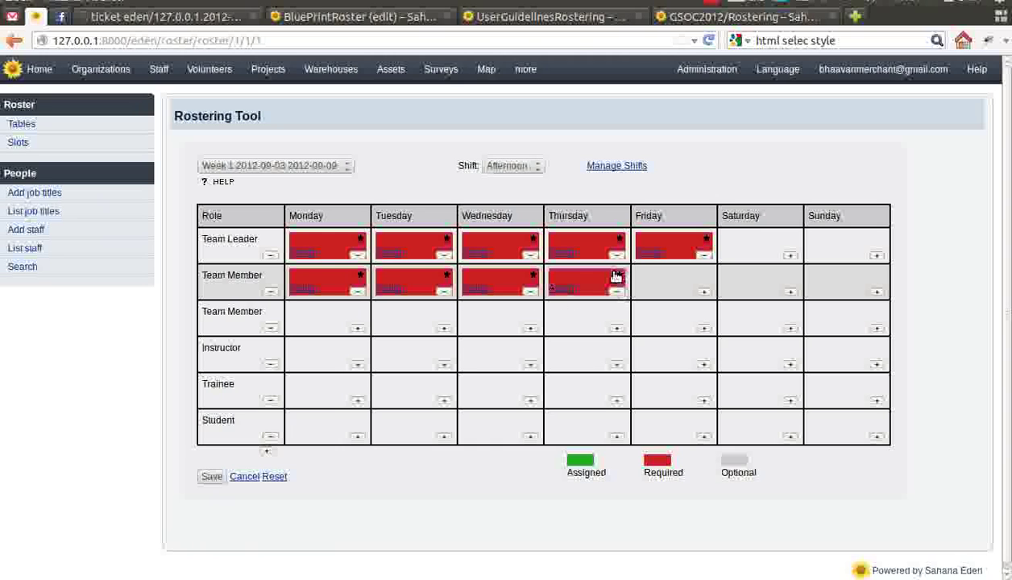
{"action": "left_click", "coordinate": [703, 292]}
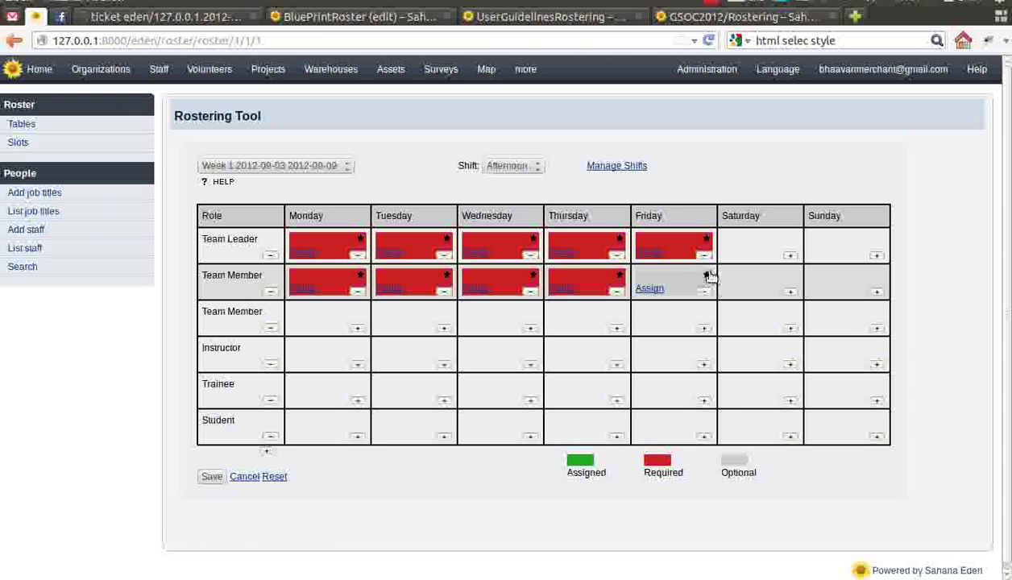
{"action": "left_click", "coordinate": [707, 276]}
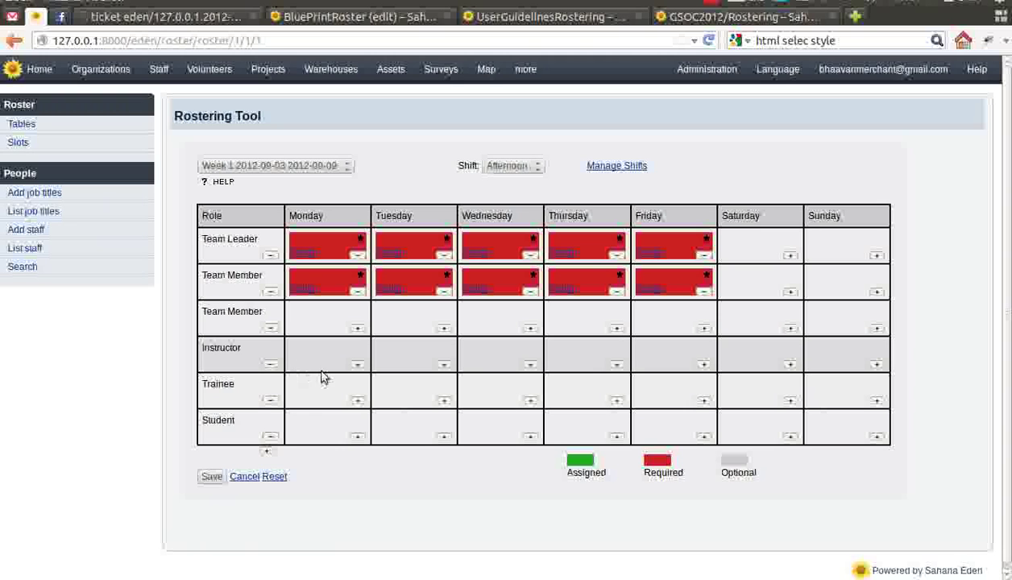
Add optional slots on Monday, Wednesday and Friday in the second Team Member row, and on Tuesday and Thursday in the Instructor row.
{"action": "left_click", "coordinate": [358, 330]}
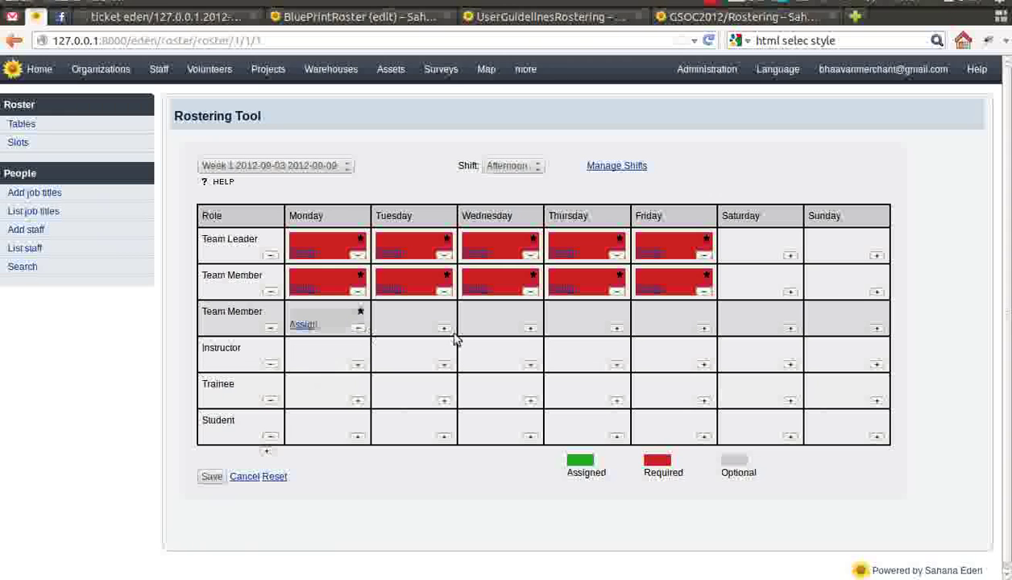
{"action": "left_click", "coordinate": [531, 331]}
{"action": "left_click", "coordinate": [704, 330]}
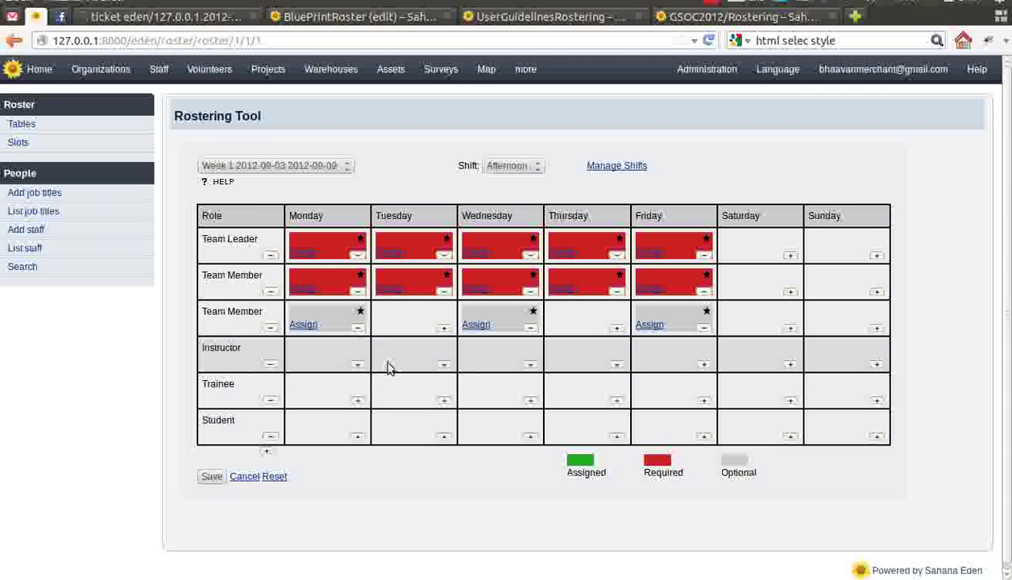
{"action": "left_click", "coordinate": [445, 365]}
{"action": "left_click", "coordinate": [617, 364]}
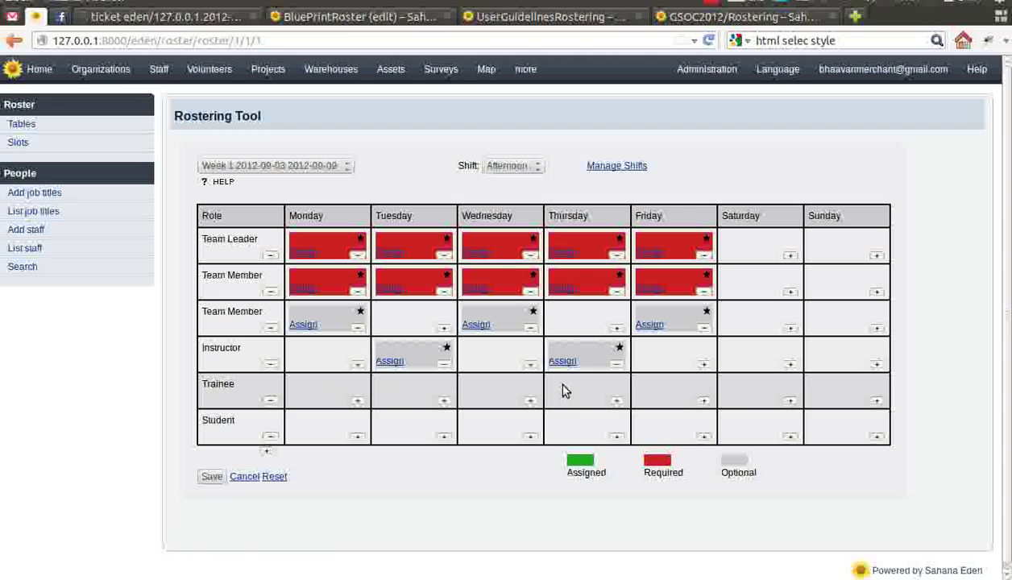
Add optional slots for Monday through Friday in the Trainee row of the Afternoon roster.
{"action": "left_click", "coordinate": [357, 405]}
{"action": "left_click", "coordinate": [443, 402]}
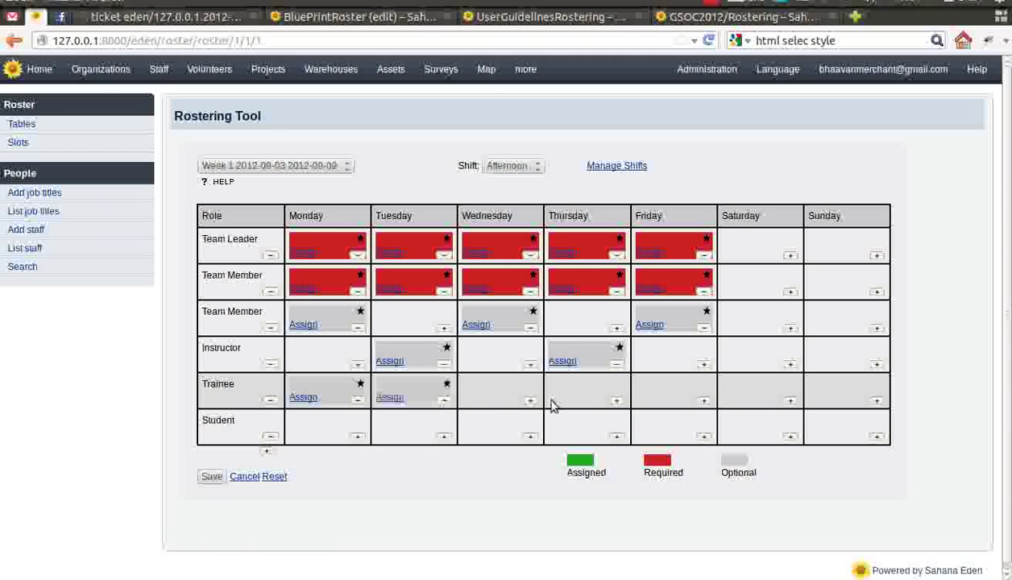
{"action": "left_click", "coordinate": [531, 402]}
{"action": "left_click", "coordinate": [616, 400]}
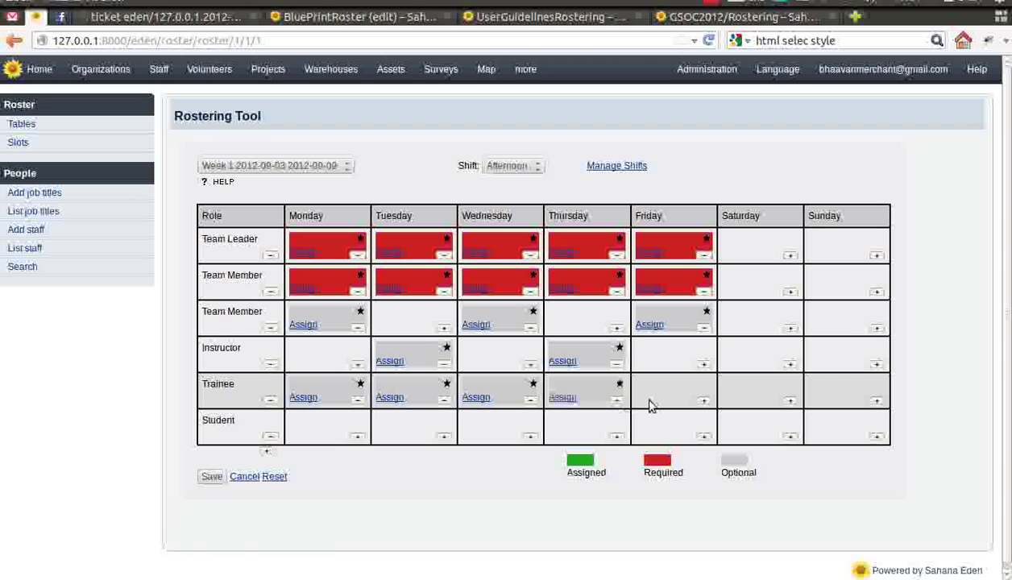
{"action": "left_click", "coordinate": [704, 400]}
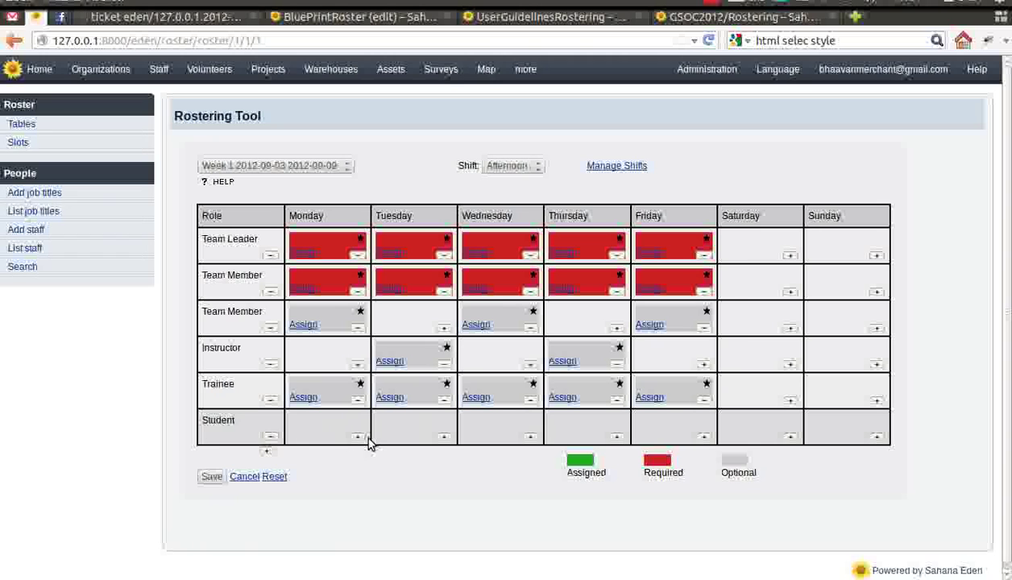
Add optional Tuesday and Thursday slots in the Student row and save the roster.
{"action": "left_click", "coordinate": [442, 439]}
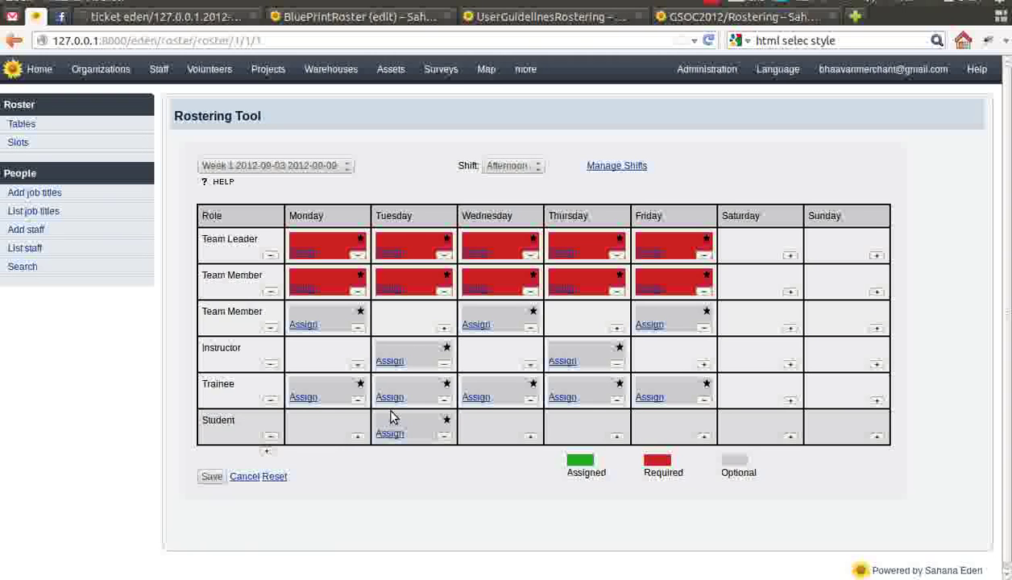
{"action": "left_click", "coordinate": [619, 437]}
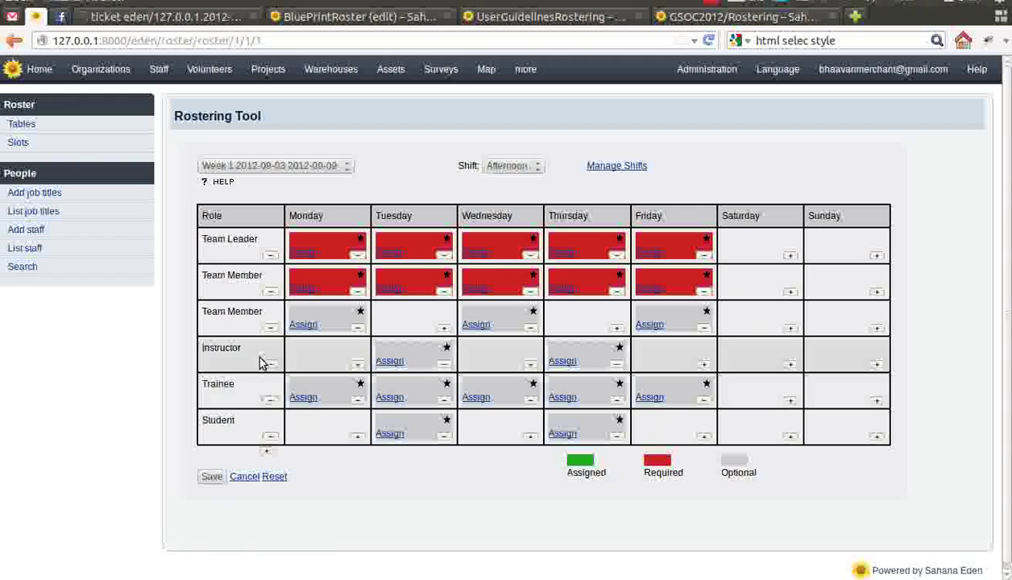
{"action": "left_click", "coordinate": [211, 479]}
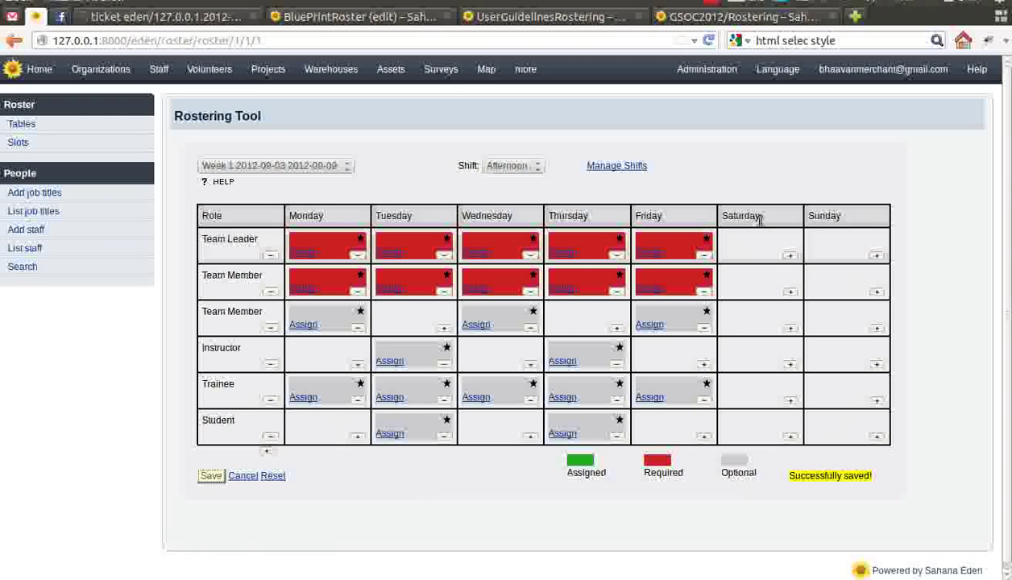
Assign a different volunteer to each of the Monday, Tuesday and Friday Team Leader slots.
{"action": "left_click", "coordinate": [304, 254]}
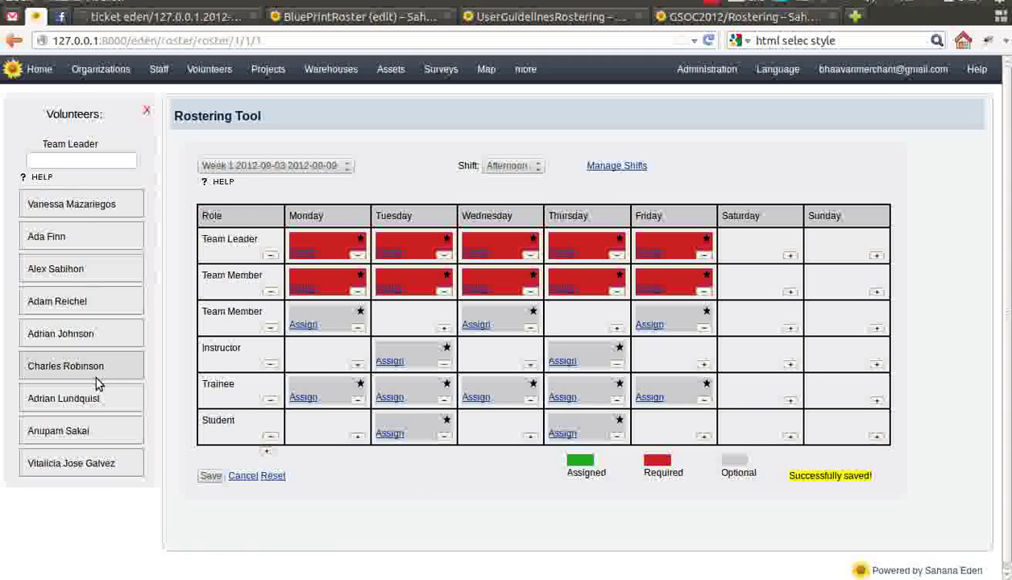
{"action": "left_click", "coordinate": [57, 238]}
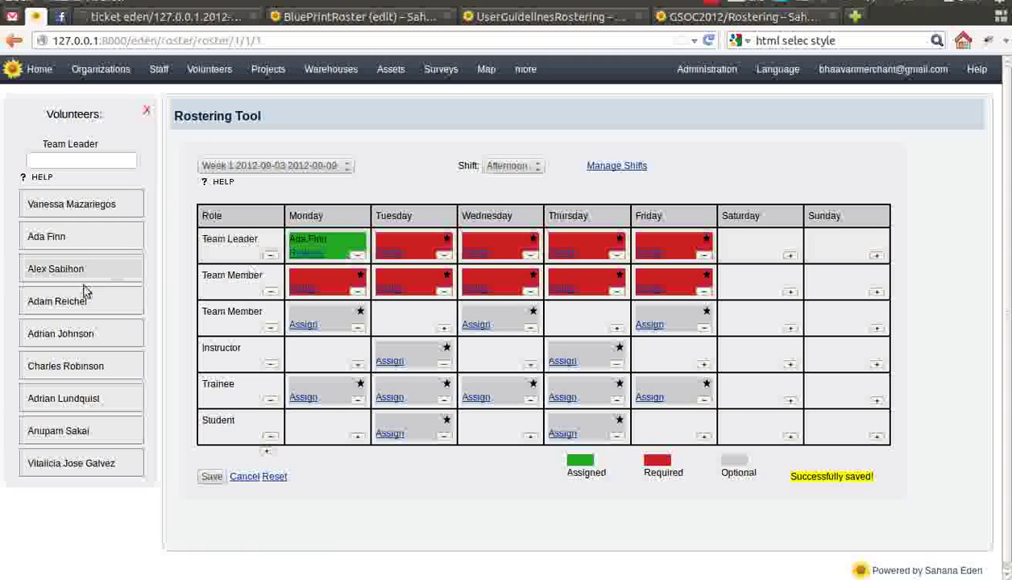
{"action": "left_click", "coordinate": [71, 436]}
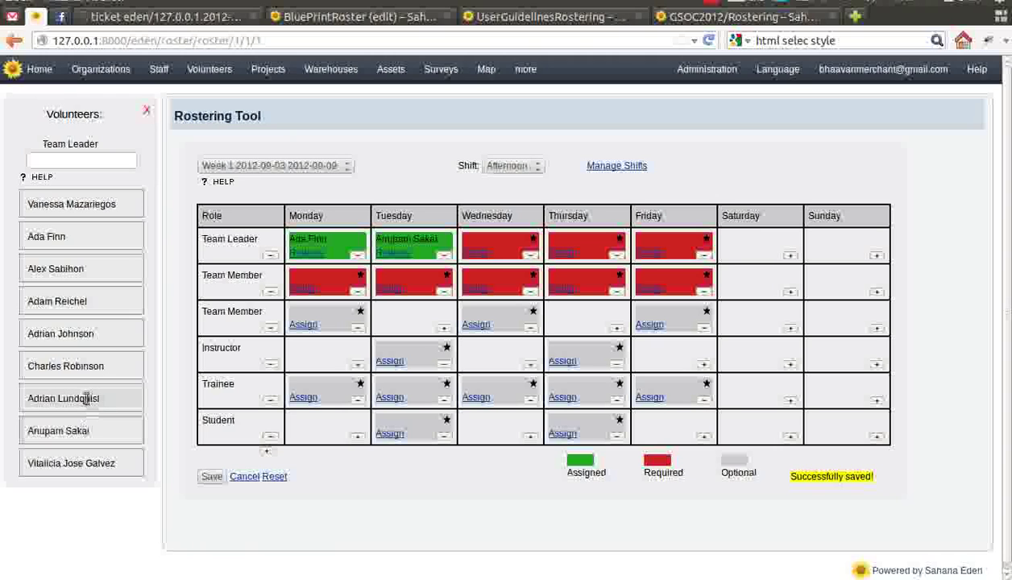
{"action": "left_click", "coordinate": [96, 279]}
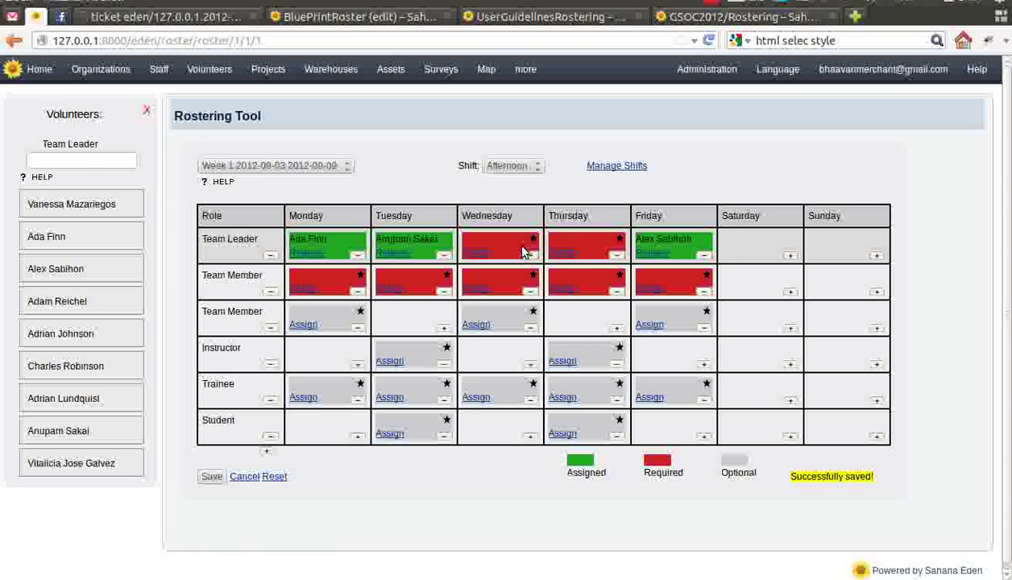
Assign a different volunteer to each of the Monday, Wednesday and Friday slots in the first Team Member row.
{"action": "left_click", "coordinate": [306, 292]}
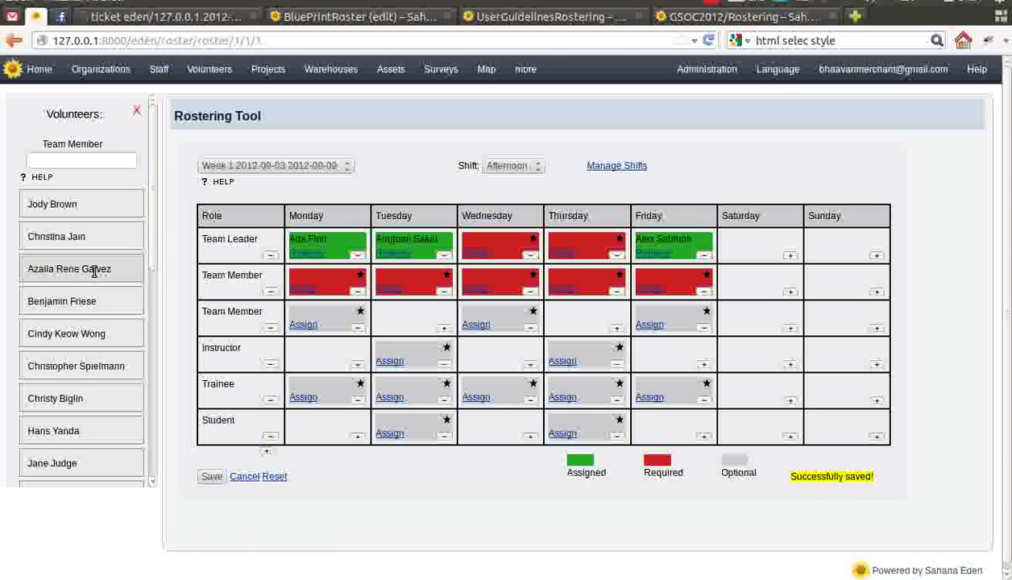
{"action": "left_click", "coordinate": [93, 432]}
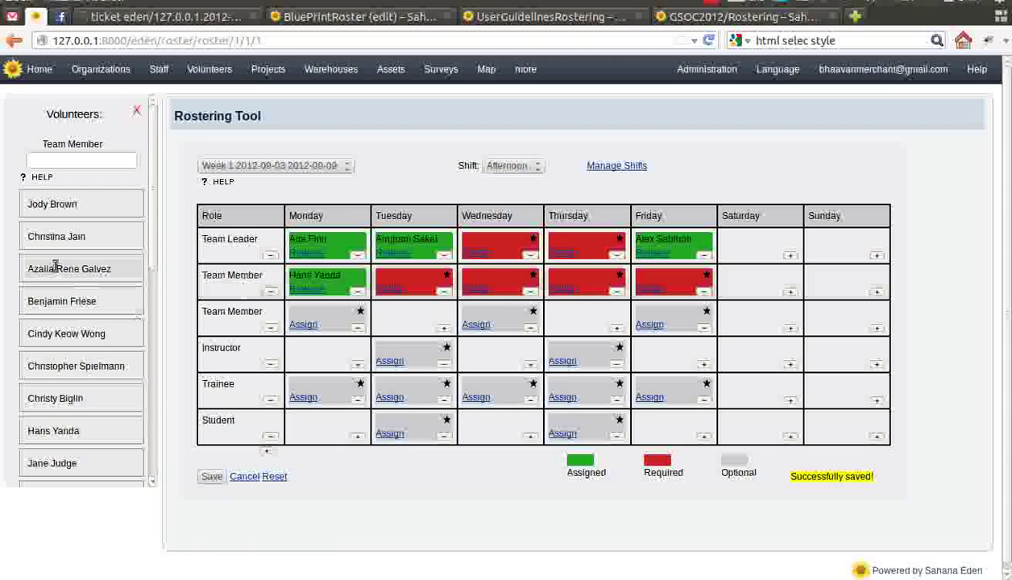
{"action": "left_click", "coordinate": [65, 465]}
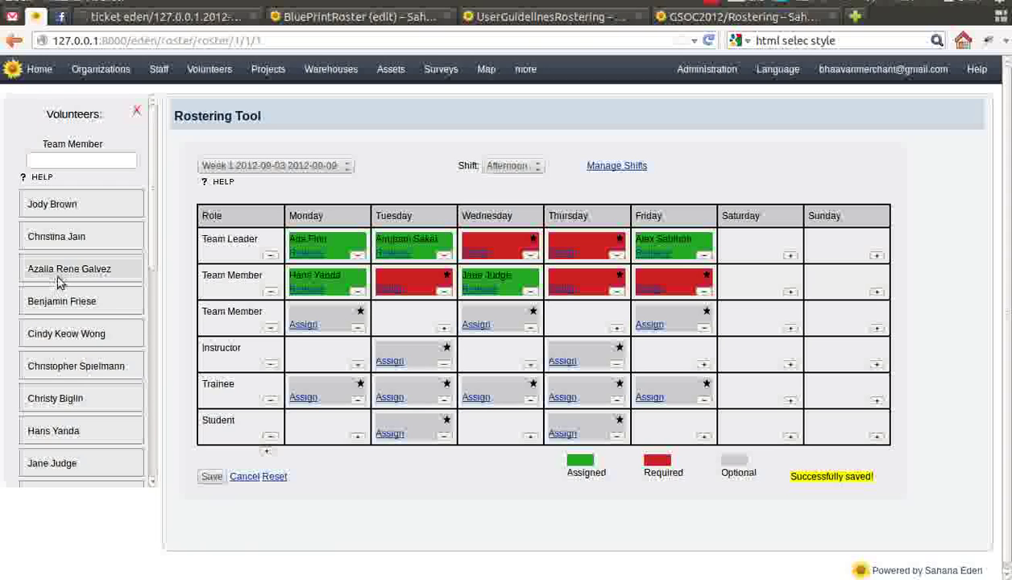
{"action": "scroll", "coordinate": [69, 390], "scroll_direction": "down", "scroll_amount": 2}
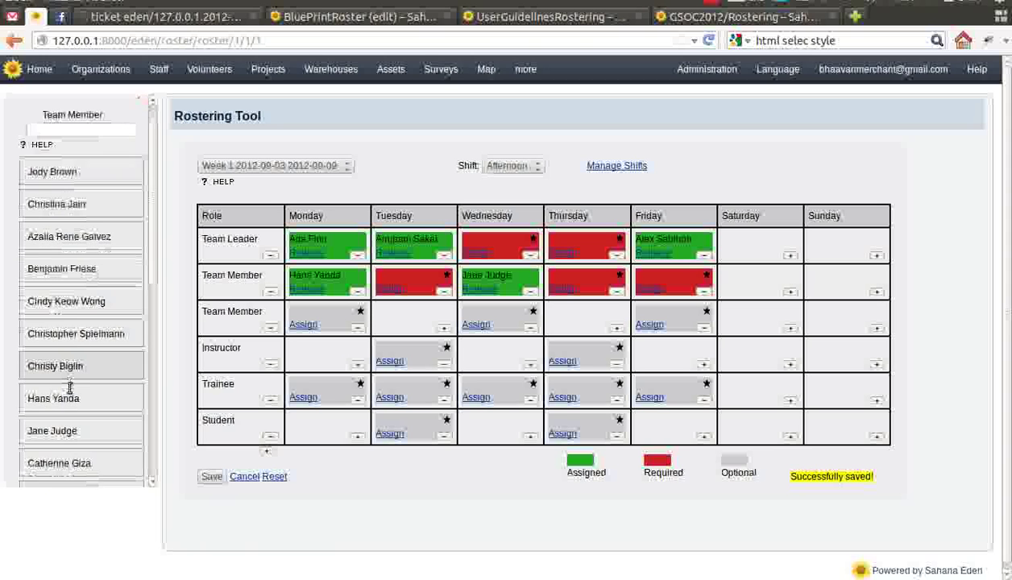
{"action": "scroll", "coordinate": [68, 393], "scroll_direction": "down", "scroll_amount": 3}
{"action": "left_click", "coordinate": [73, 390]}
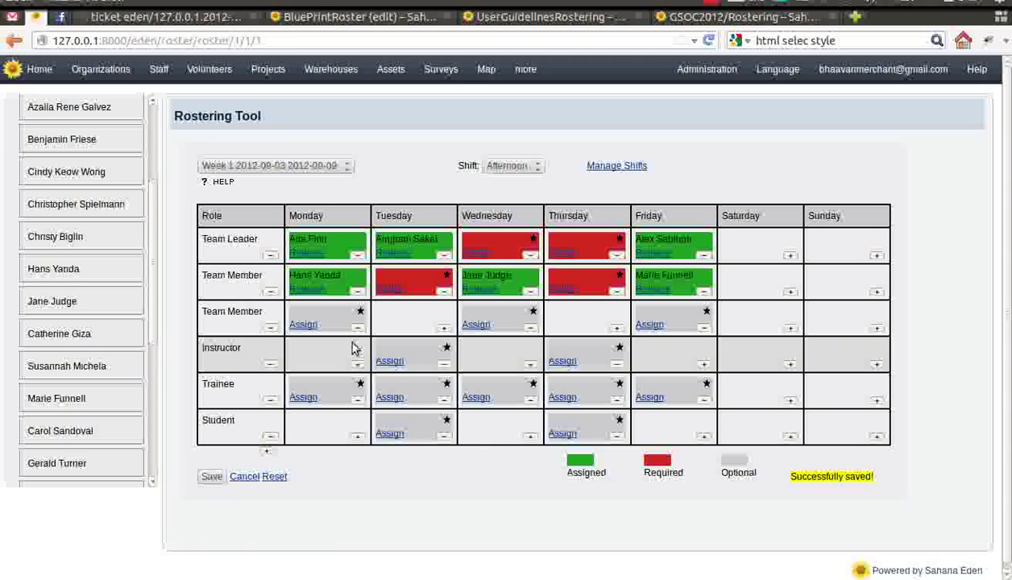
Assign a different volunteer to each of the Monday, Wednesday and Thursday Trainee slots.
{"action": "left_click", "coordinate": [312, 394]}
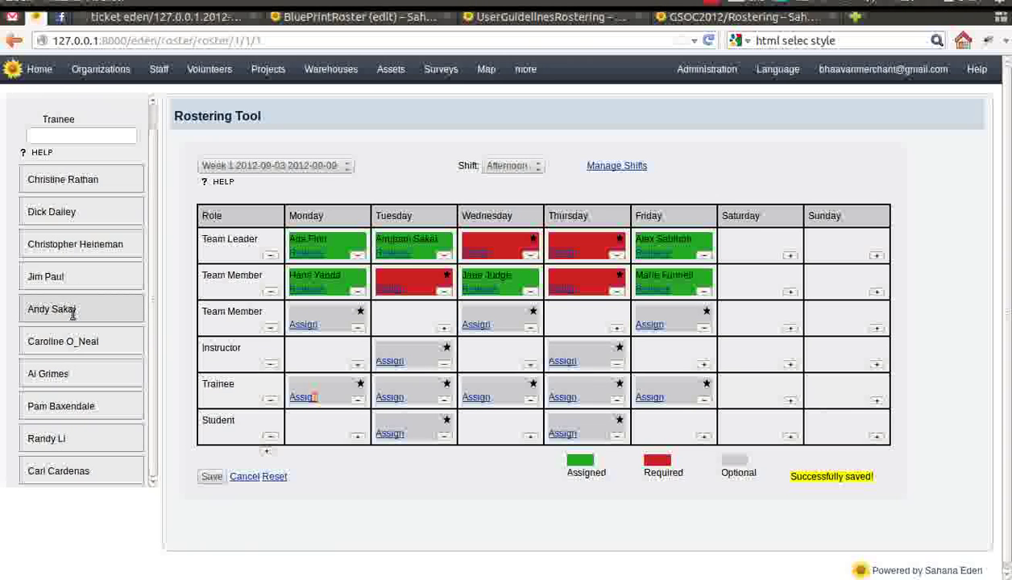
{"action": "left_click", "coordinate": [64, 282]}
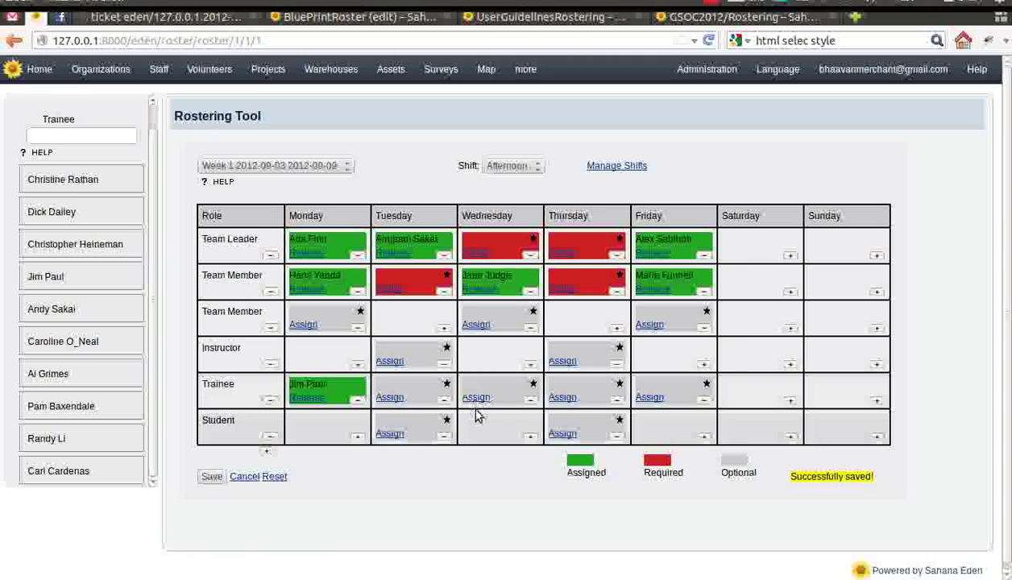
{"action": "left_click", "coordinate": [54, 435]}
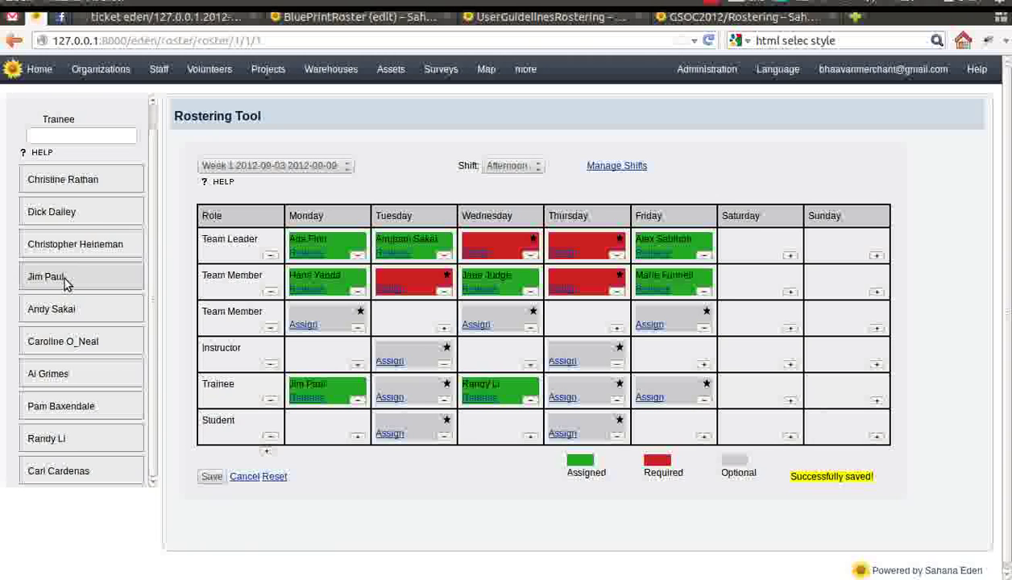
{"action": "left_click", "coordinate": [79, 226]}
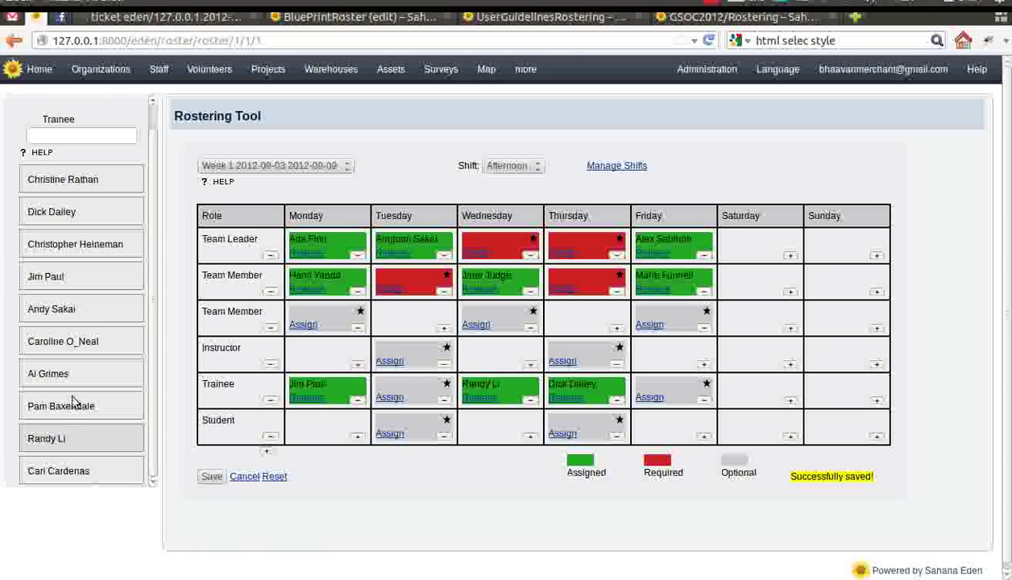
Filter the Trainee volunteer list by two different first names and clear the filter.
{"action": "left_click", "coordinate": [86, 134]}
{"action": "type", "text": "Di"}
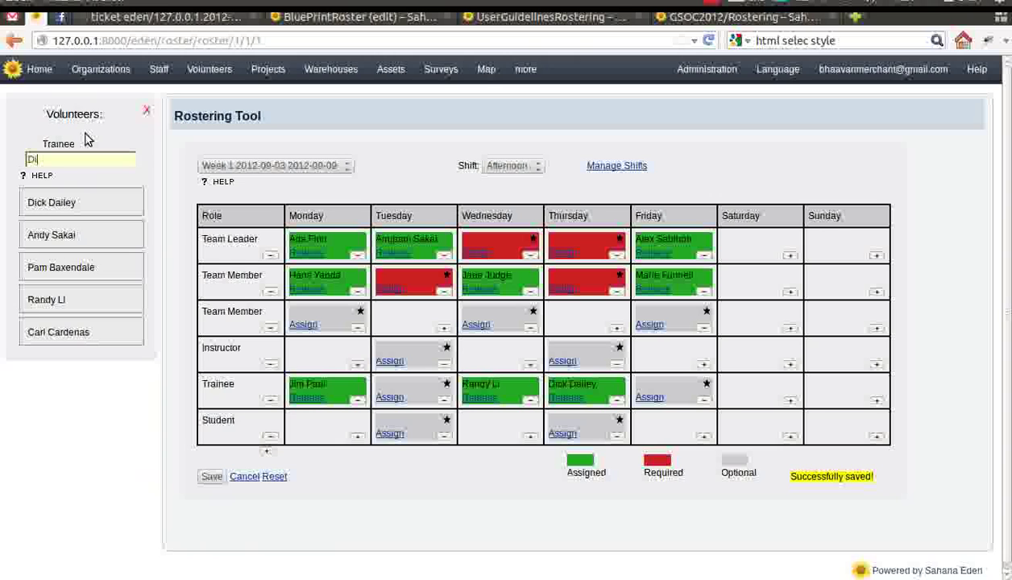
{"action": "type", "text": "c"}
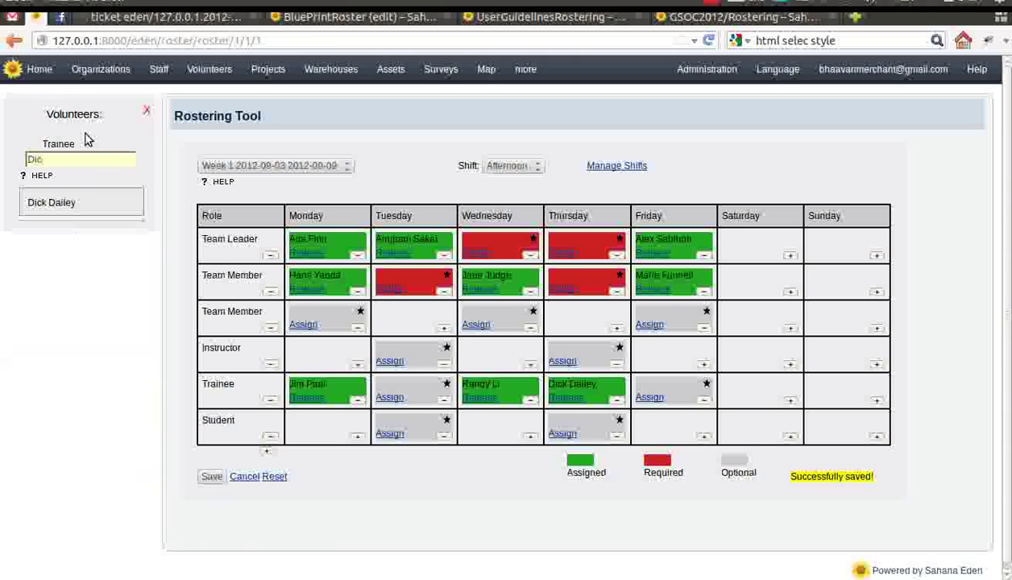
{"action": "key", "text": "BackSpace"}
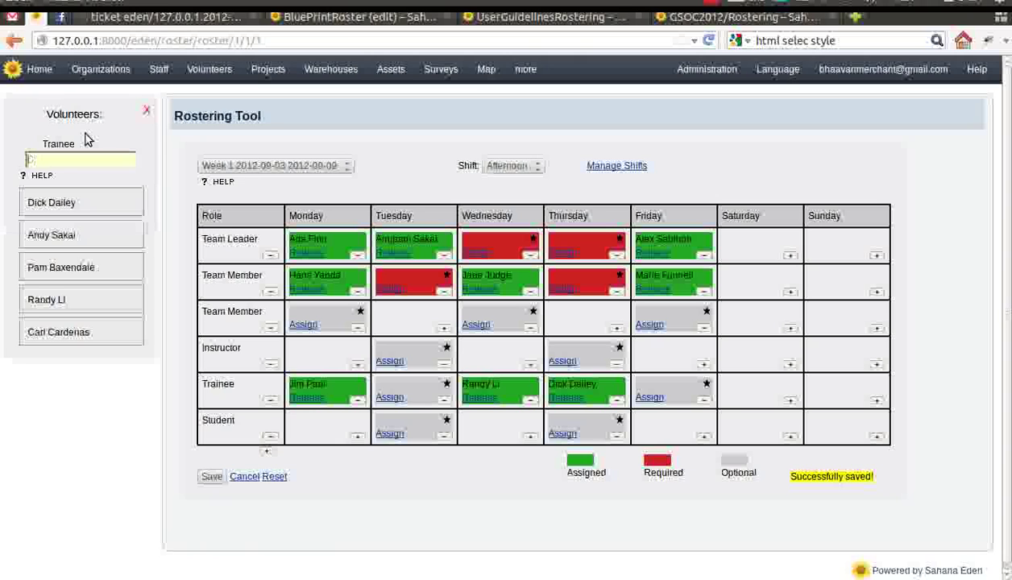
{"action": "key", "text": "BackSpace"}
{"action": "type", "text": "An"}
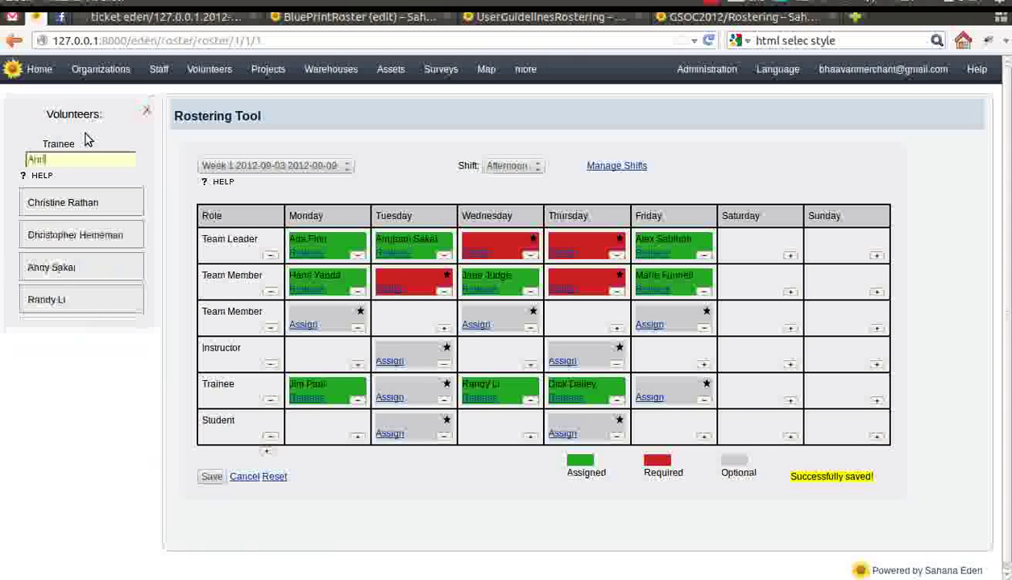
{"action": "type", "text": "dy"}
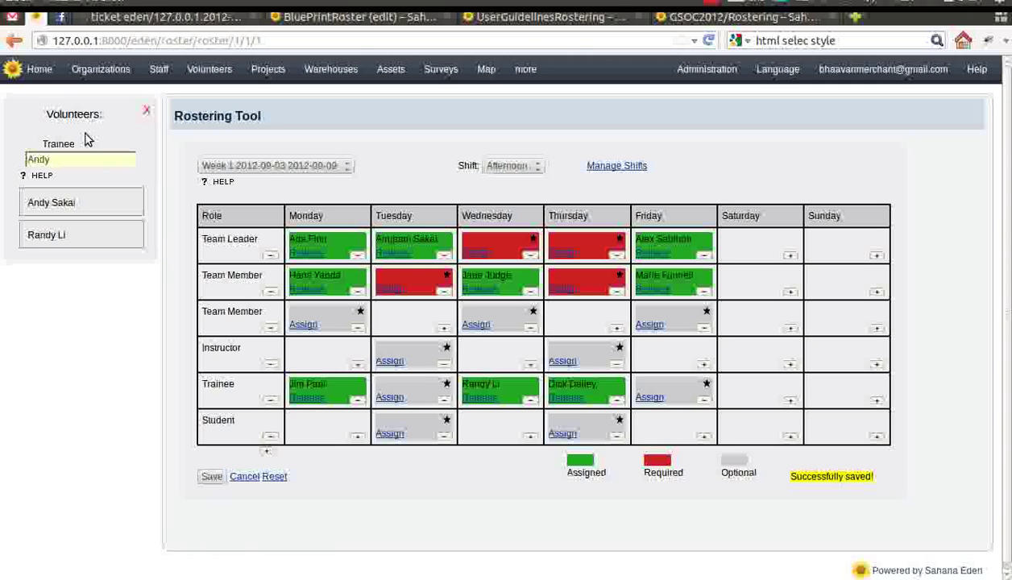
{"action": "key", "text": "BackSpace"}
{"action": "key", "text": "BackSpace"}
{"action": "key", "text": "BackSpace"}
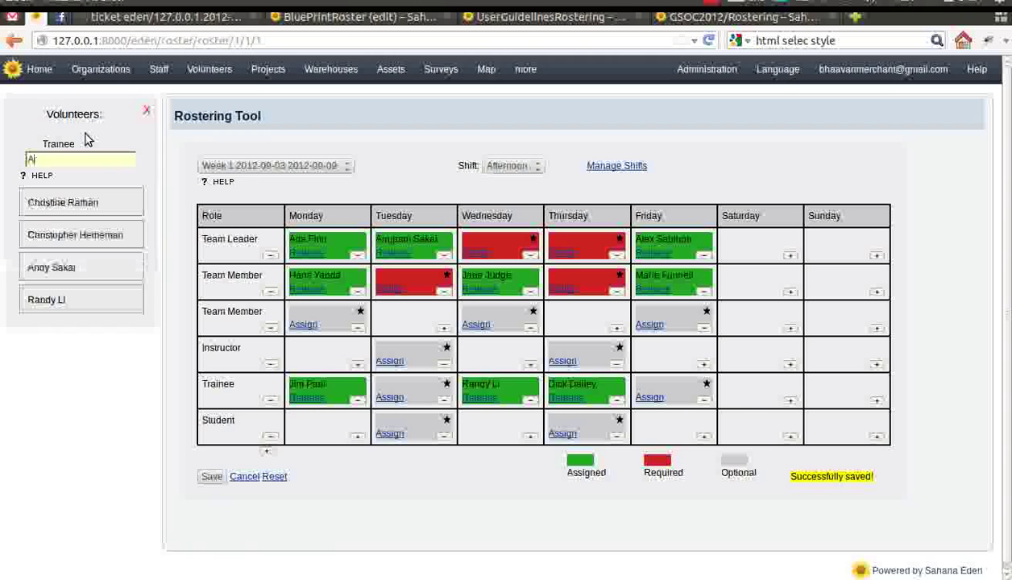
{"action": "key", "text": "BackSpace"}
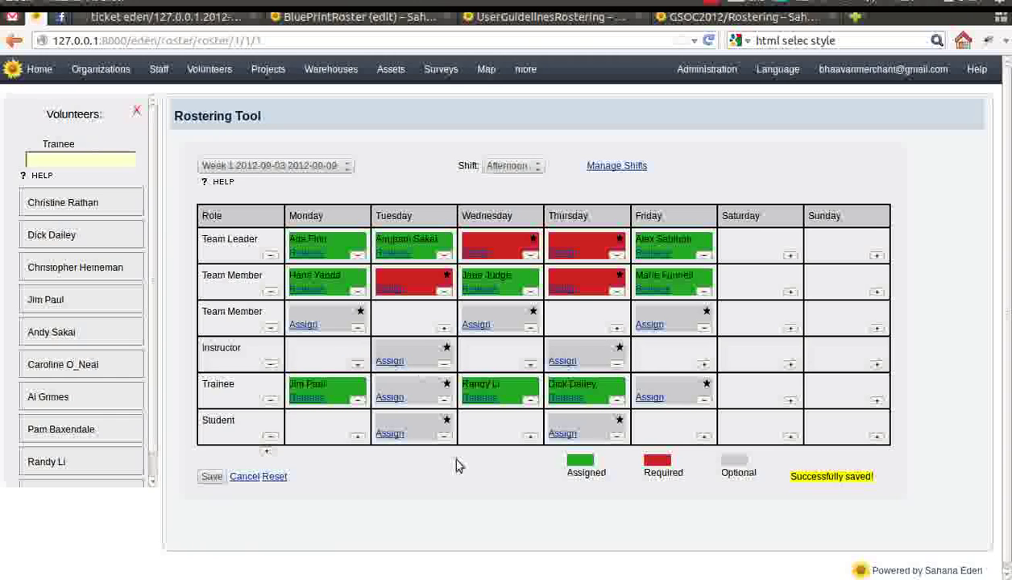
Assign the listed volunteer to the Tuesday Student slot and release that assignment again.
{"action": "left_click", "coordinate": [395, 434]}
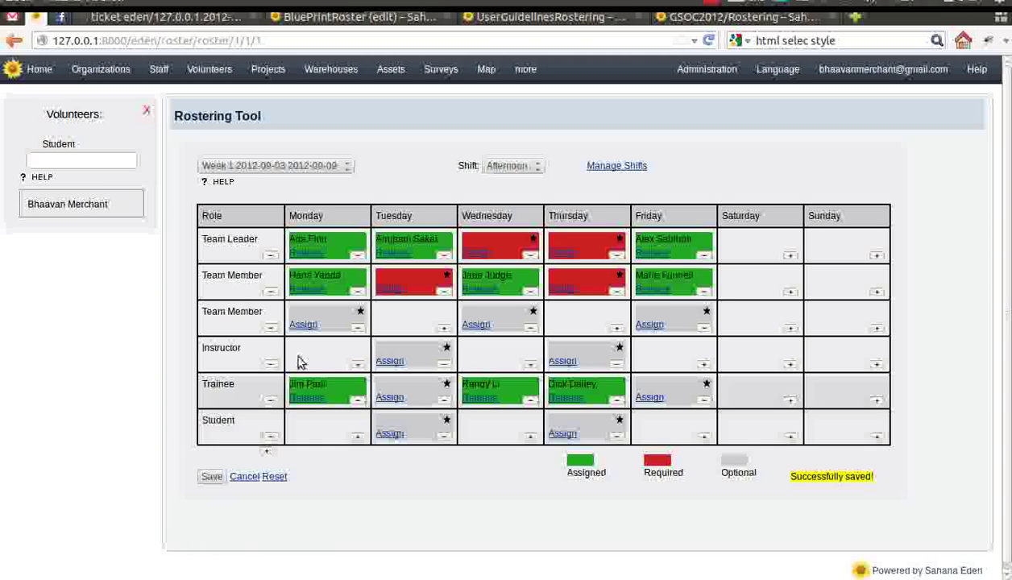
{"action": "left_click", "coordinate": [63, 203]}
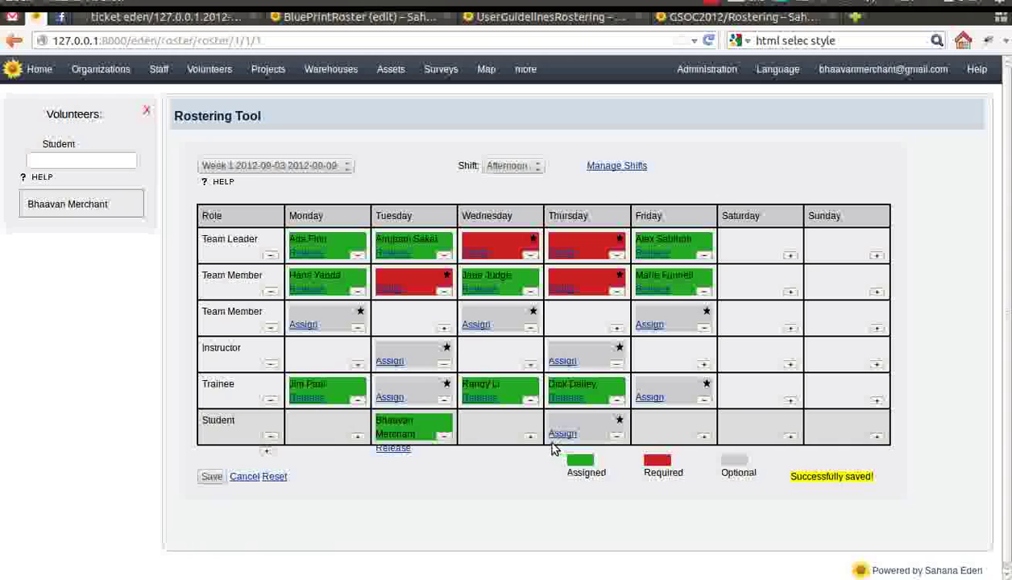
{"action": "left_click", "coordinate": [395, 448]}
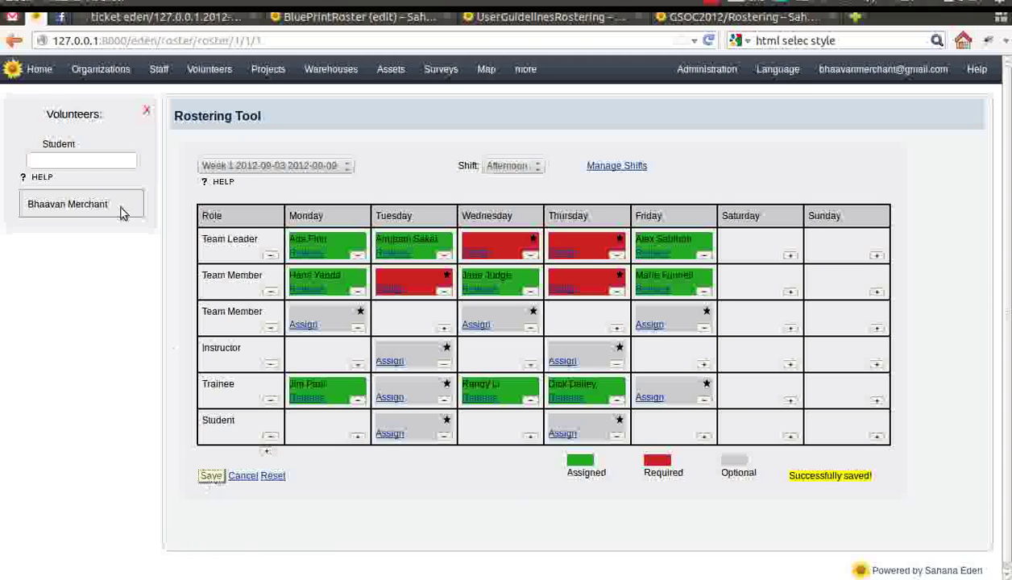
{"action": "left_click", "coordinate": [91, 161]}
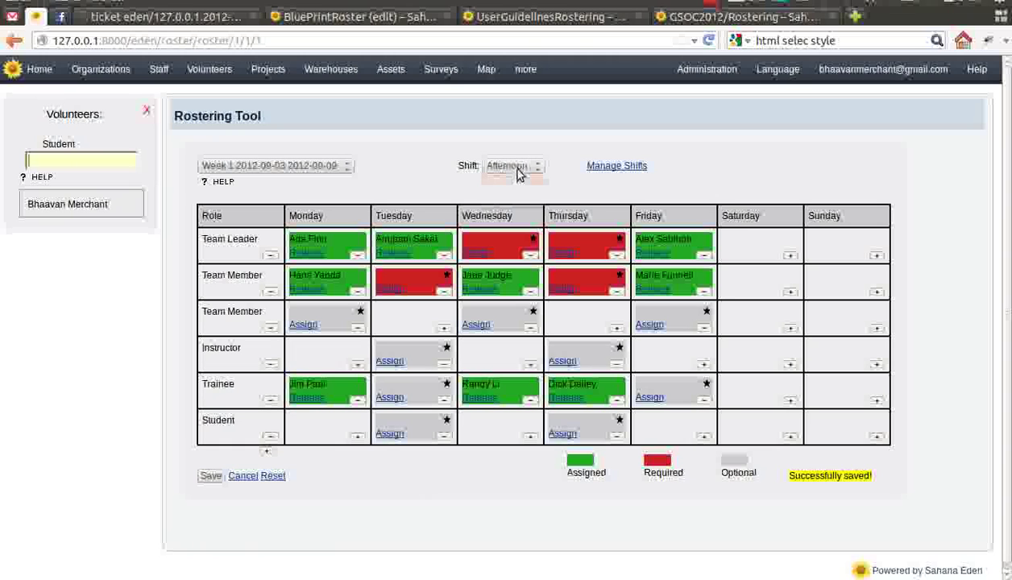
View the week 1 roster for the Evening shift and return to the Afternoon shift.
{"action": "left_click", "coordinate": [515, 167]}
{"action": "left_click", "coordinate": [525, 193]}
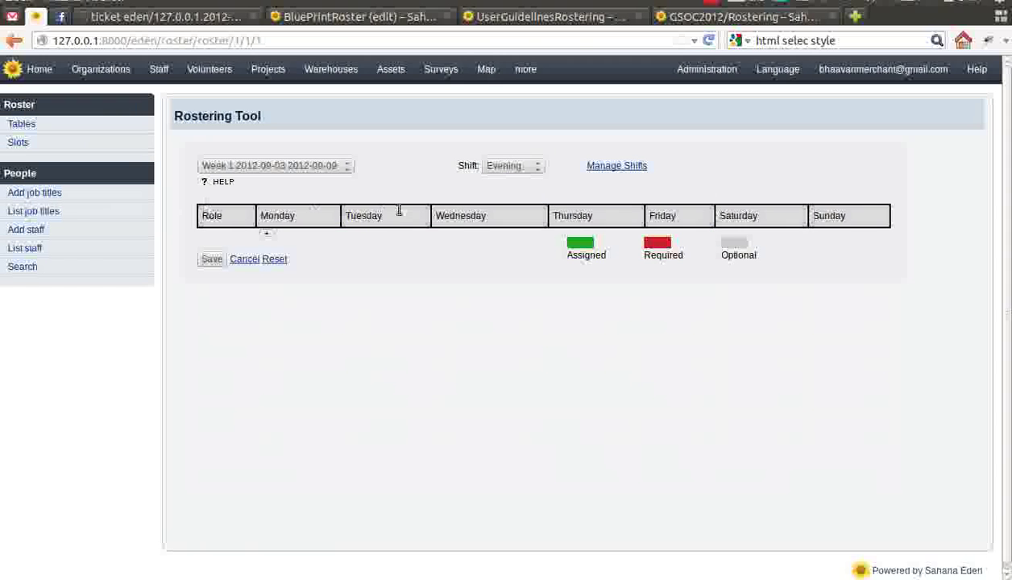
{"action": "left_click", "coordinate": [534, 169]}
{"action": "left_click", "coordinate": [523, 181]}
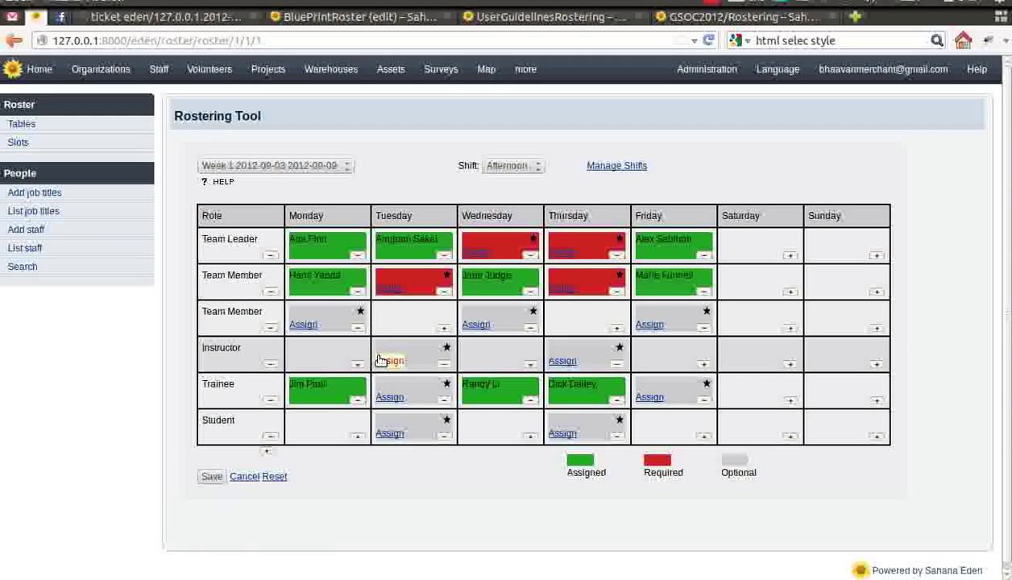
Remove the Tuesday slot from the first Team Member row and add a Tuesday slot to the second Team Member row.
{"action": "left_click", "coordinate": [444, 292]}
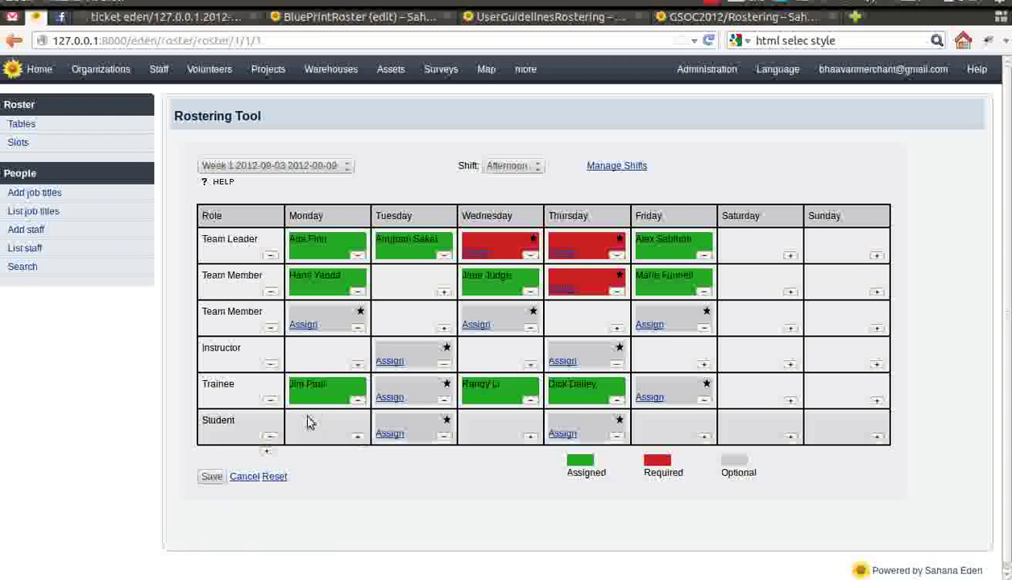
{"action": "left_click", "coordinate": [443, 293]}
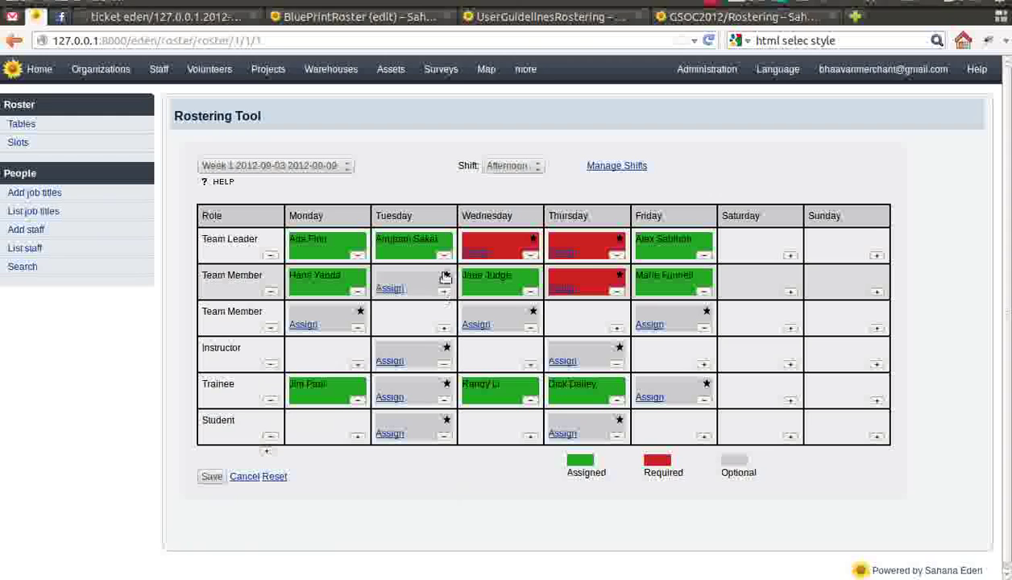
{"action": "left_click", "coordinate": [443, 328]}
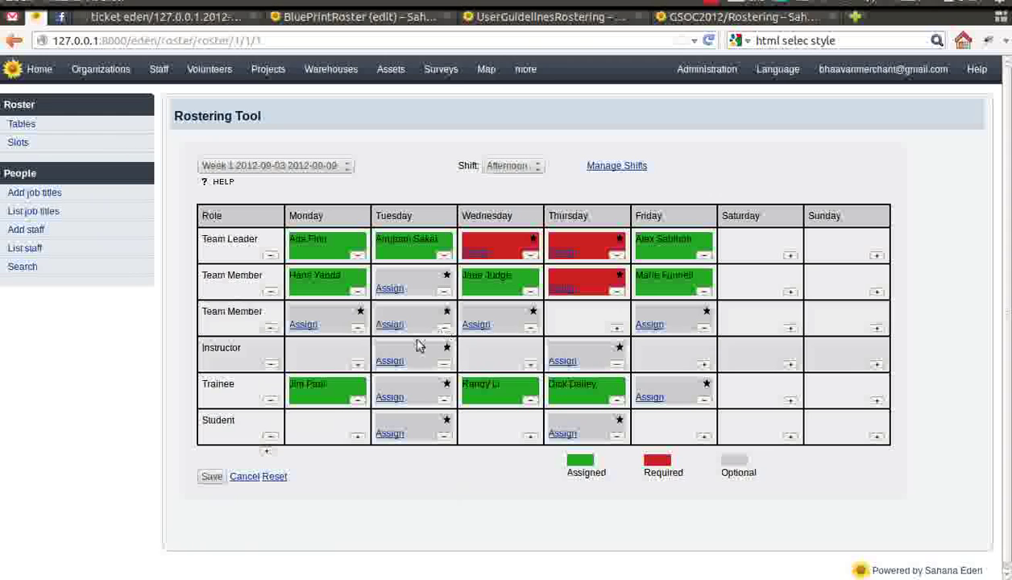
{"action": "left_click", "coordinate": [443, 291]}
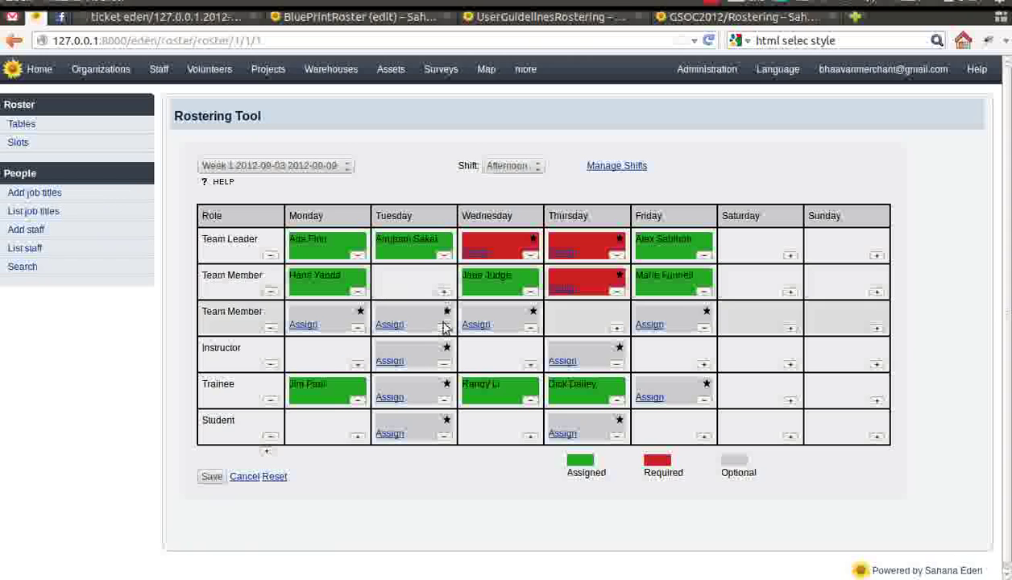
Assign the first listed volunteer to the second row's Tuesday Team Member slot and save the roster.
{"action": "left_click", "coordinate": [399, 324]}
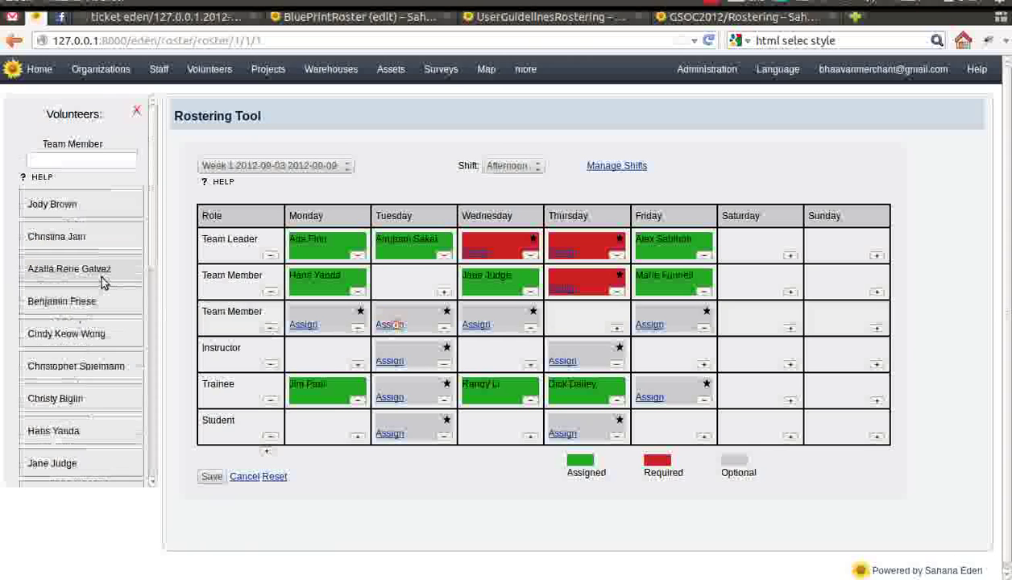
{"action": "left_click", "coordinate": [77, 208]}
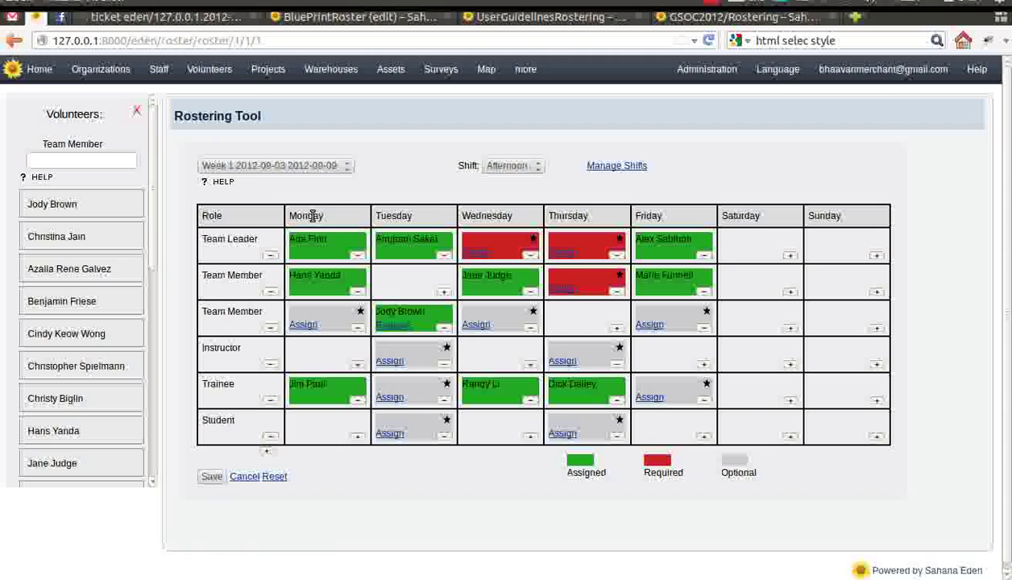
{"action": "left_click", "coordinate": [210, 477]}
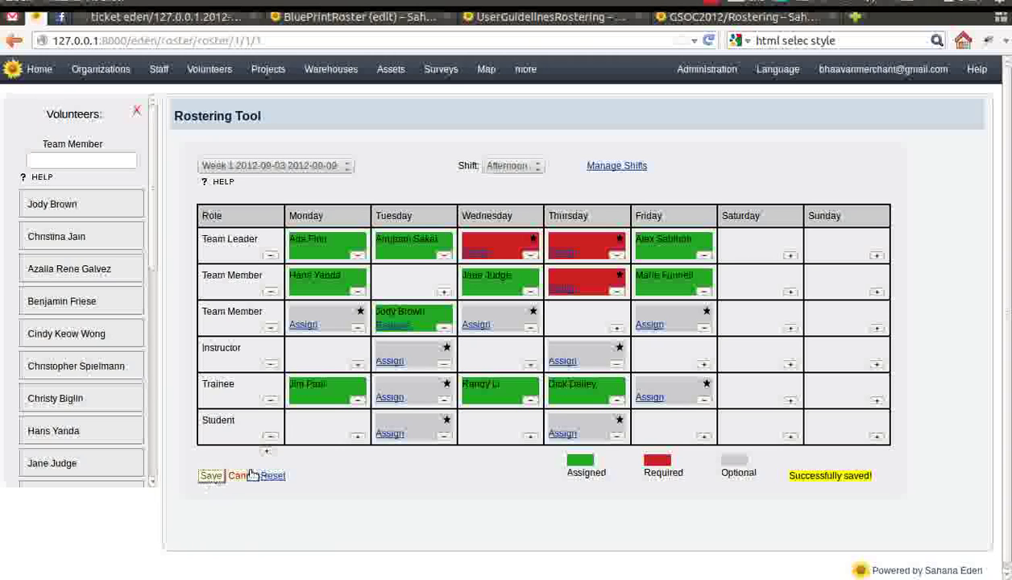
Switch the roster to the Evening shift and back to the Afternoon shift to check the saved assignments.
{"action": "left_click", "coordinate": [529, 170]}
{"action": "left_click", "coordinate": [524, 195]}
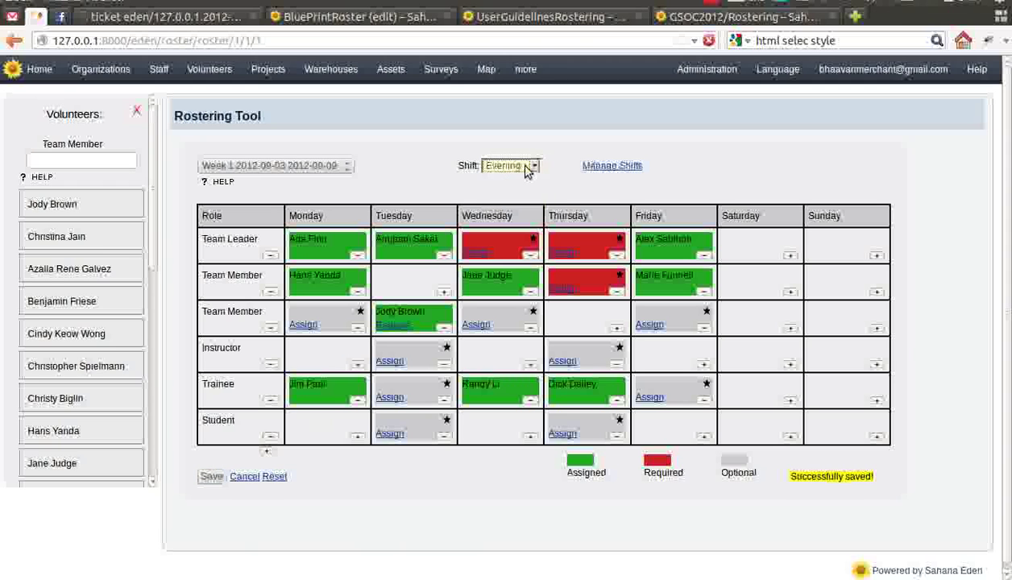
{"action": "left_click", "coordinate": [515, 164]}
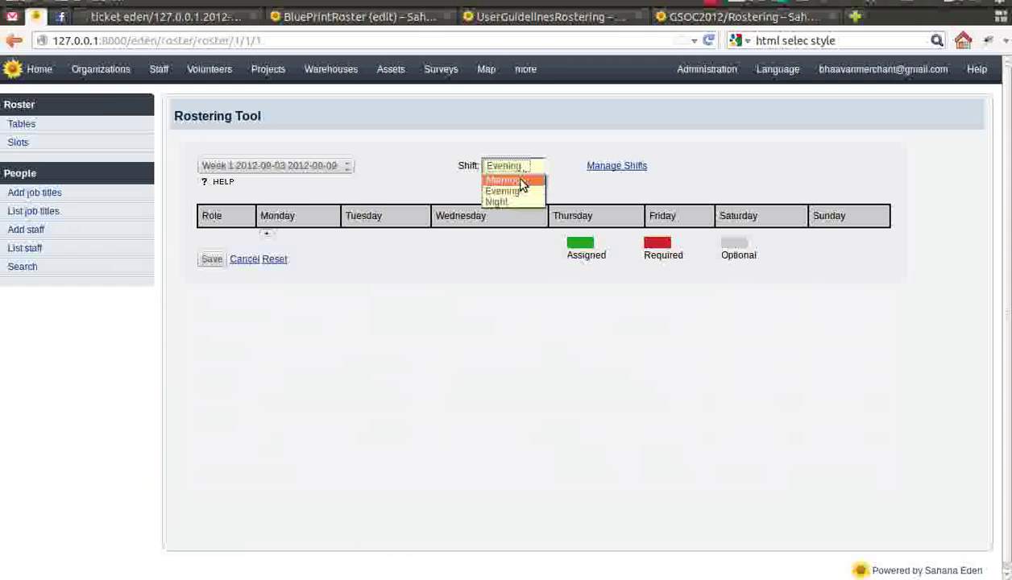
{"action": "left_click", "coordinate": [522, 180]}
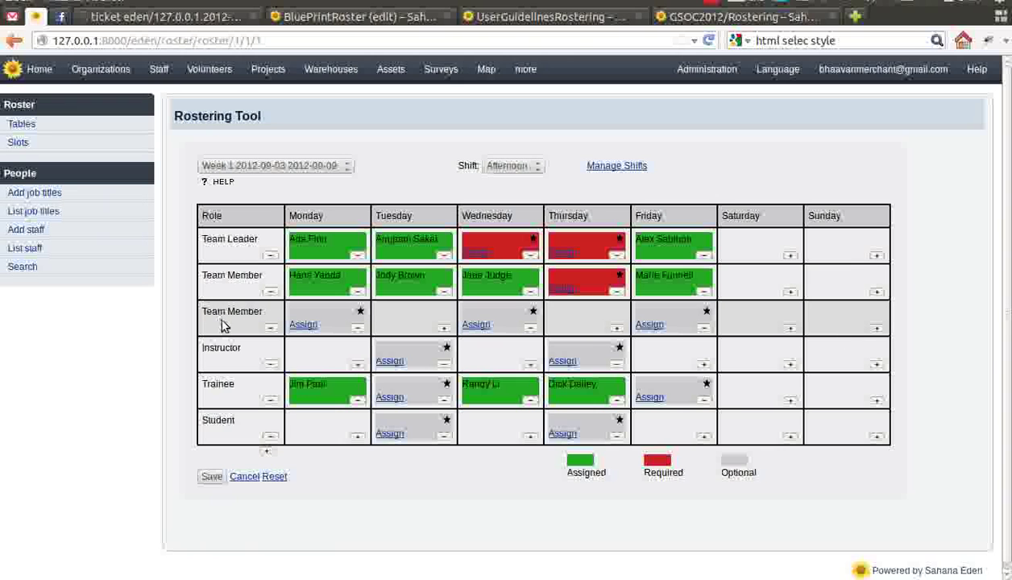
Remove the second Team Member row's Monday, Wednesday and Friday slots, and move the first row's Tuesday slot into that row.
{"action": "left_click", "coordinate": [357, 330]}
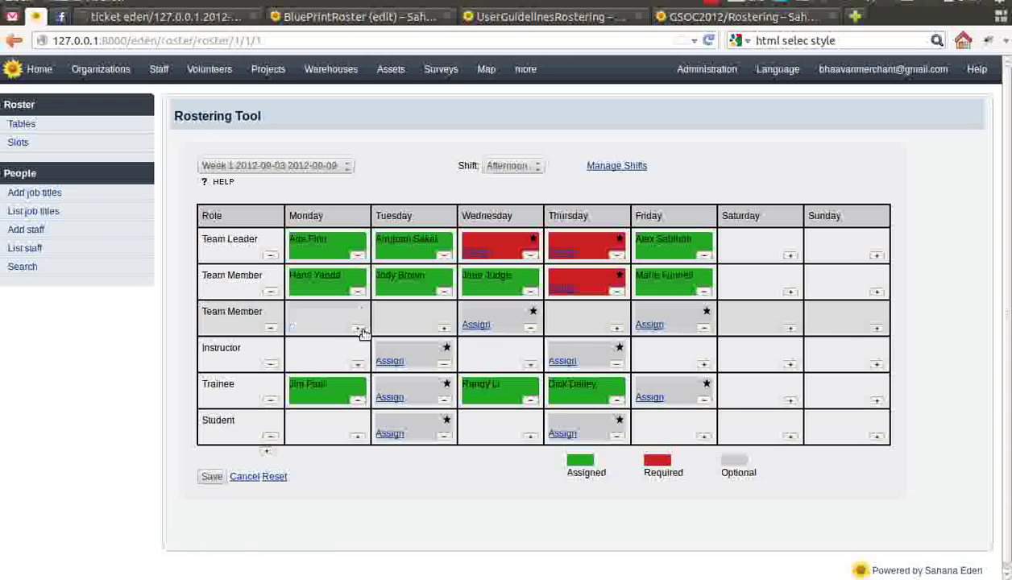
{"action": "left_click", "coordinate": [531, 329]}
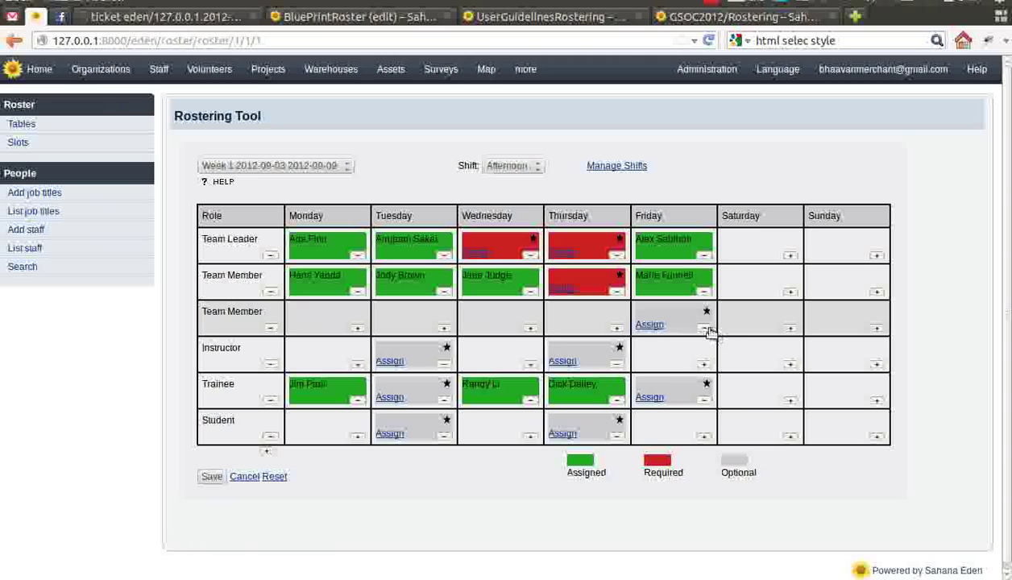
{"action": "left_click", "coordinate": [705, 329]}
{"action": "left_click", "coordinate": [444, 292]}
{"action": "left_click", "coordinate": [444, 329]}
Fill the only slot of the second Team Member row, on Tuesday, with the first listed volunteer and save the roster.
{"action": "left_click", "coordinate": [389, 325]}
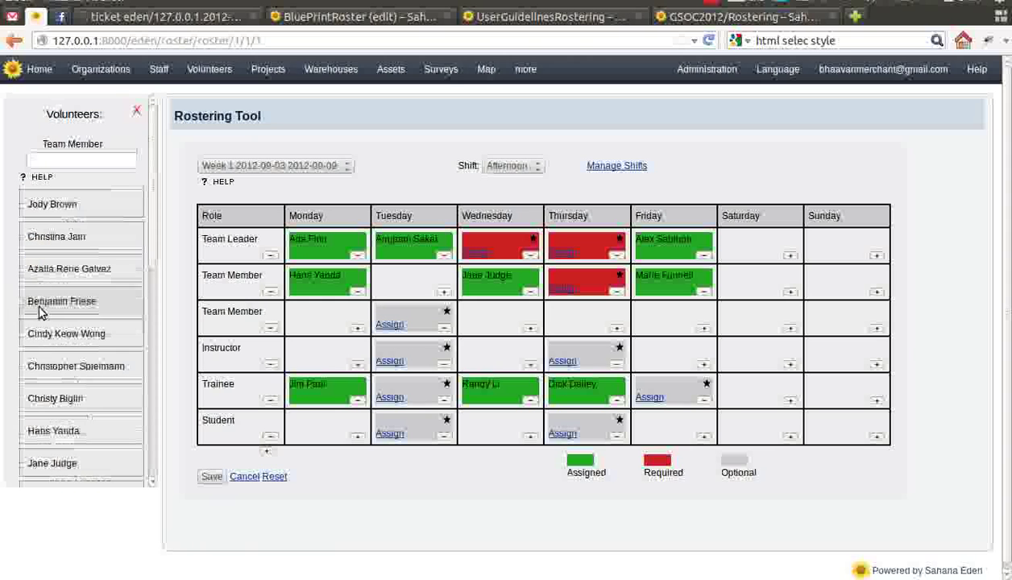
{"action": "left_click", "coordinate": [66, 211]}
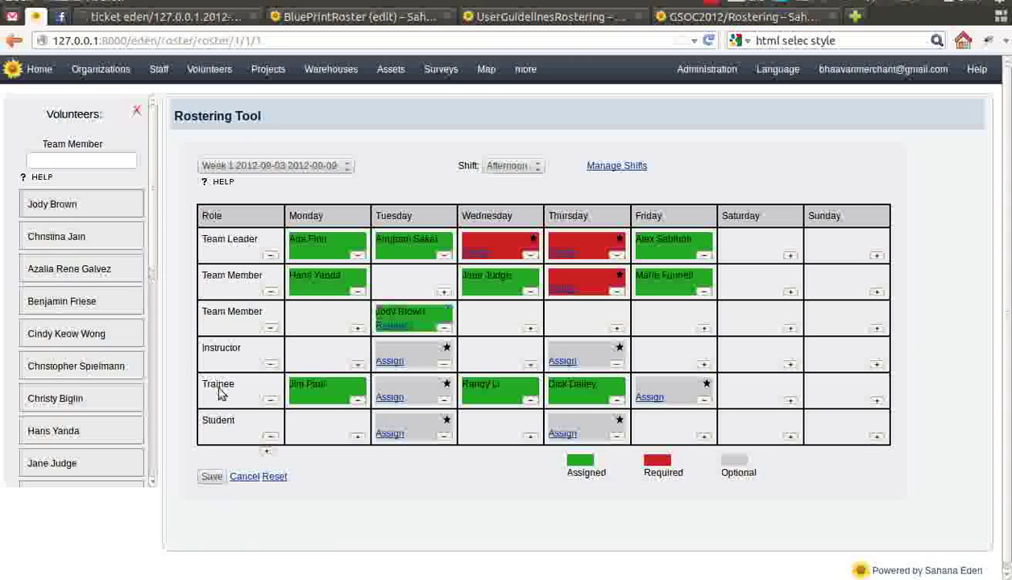
{"action": "left_click", "coordinate": [208, 480]}
Reload the Afternoon roster page and remove the empty second Team Member role.
{"action": "left_click", "coordinate": [493, 165]}
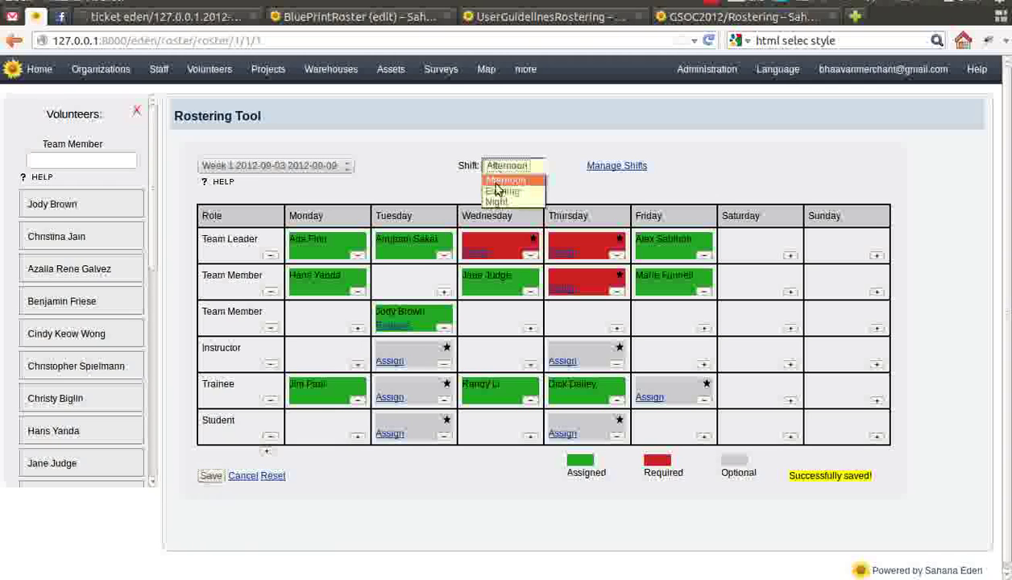
{"action": "left_click", "coordinate": [484, 208]}
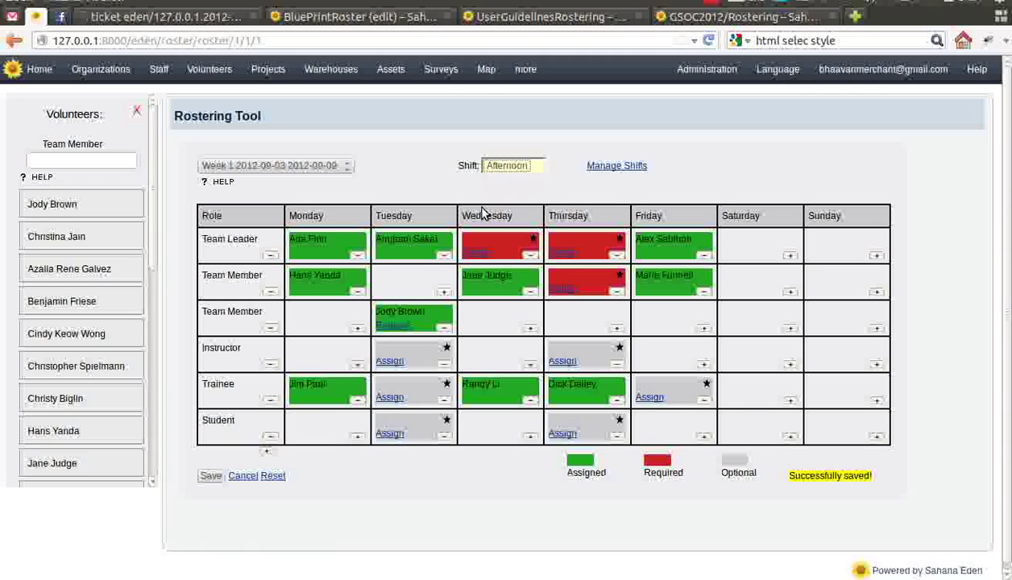
{"action": "left_click", "coordinate": [709, 41]}
{"action": "left_click", "coordinate": [664, 337]}
{"action": "left_click", "coordinate": [436, 36]}
{"action": "key", "text": "Return"}
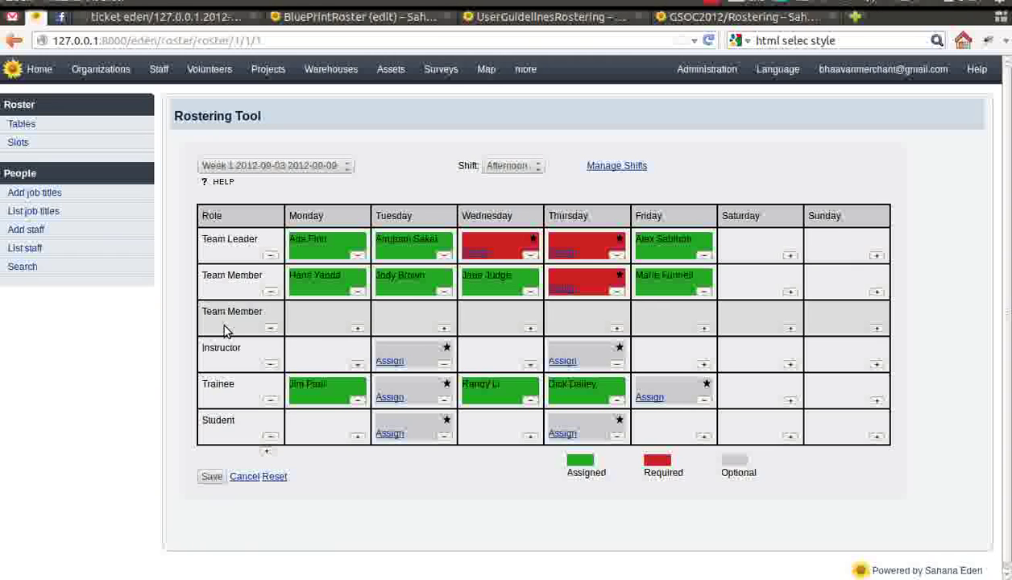
{"action": "left_click", "coordinate": [272, 329]}
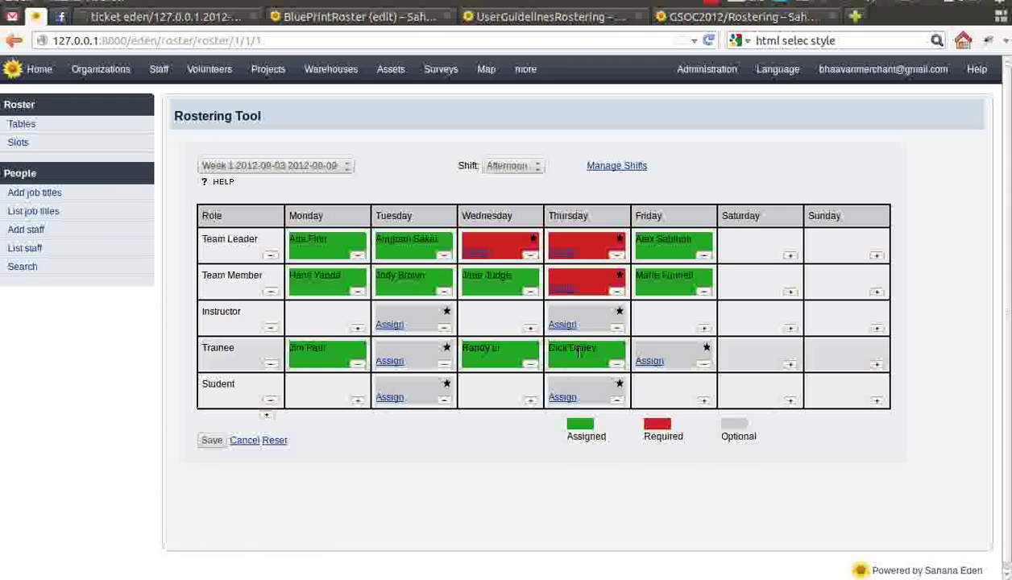
Add Instructor slots on Wednesday, Friday and Monday, and cancel these unsaved changes.
{"action": "left_click", "coordinate": [529, 328]}
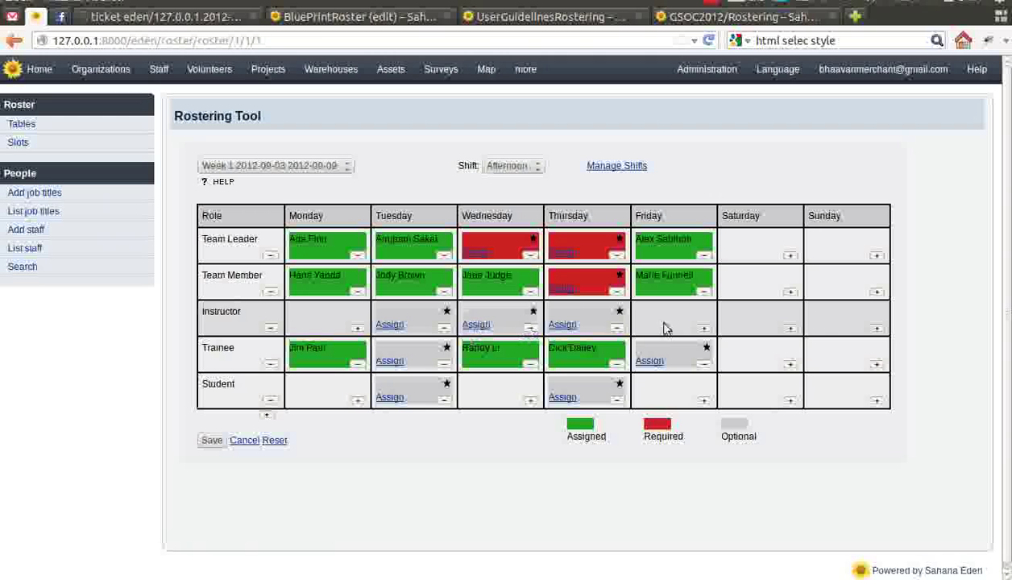
{"action": "left_click", "coordinate": [704, 328]}
{"action": "left_click", "coordinate": [357, 328]}
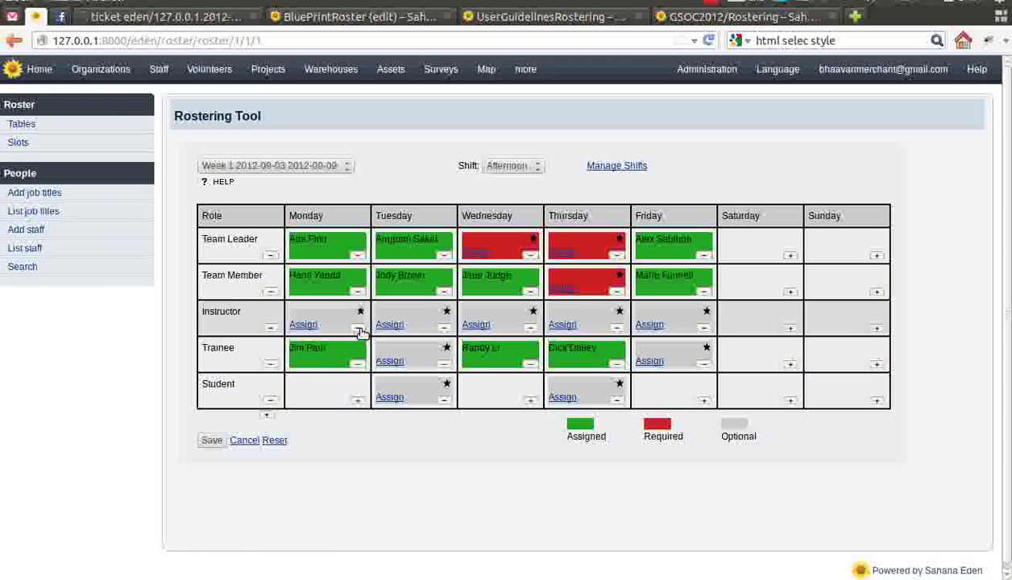
{"action": "left_click", "coordinate": [243, 441]}
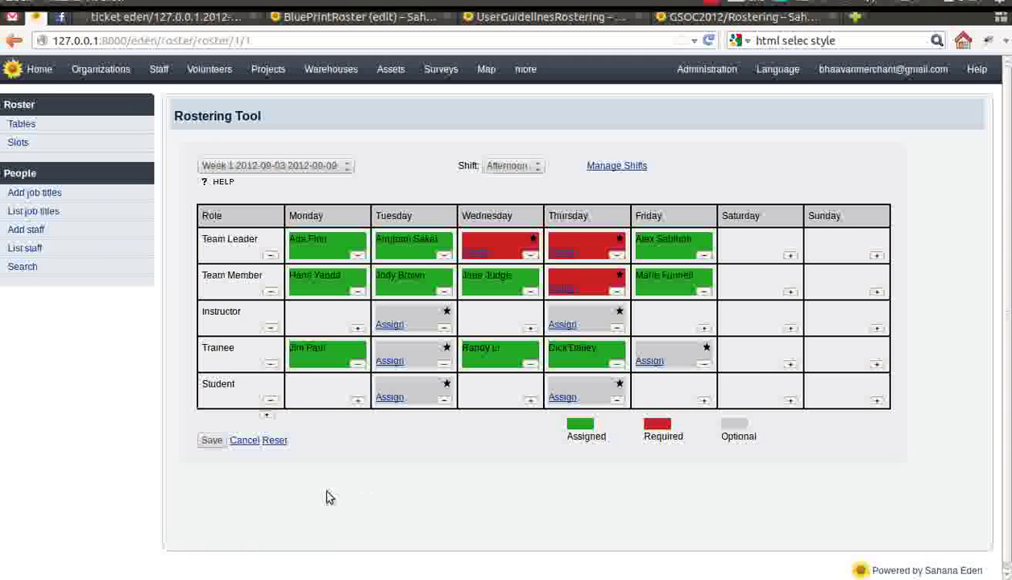
Reset the Afternoon roster to clear the slots of every role.
{"action": "left_click", "coordinate": [273, 442]}
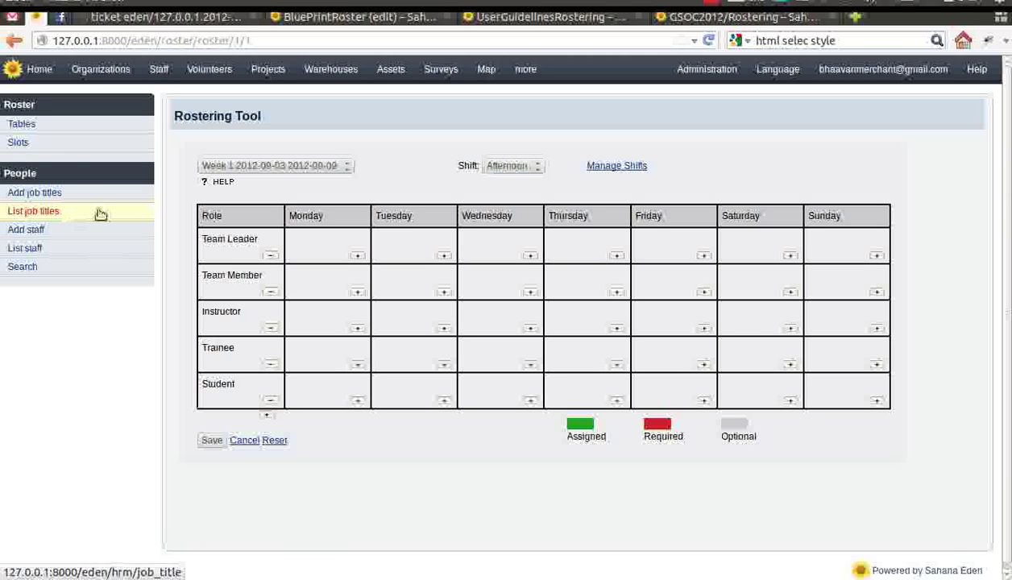
Open the Roster tool overview from the home page, view the list of roster tables, and return to the overview.
{"action": "left_click", "coordinate": [48, 71]}
{"action": "mouse_move", "coordinate": [534, 74]}
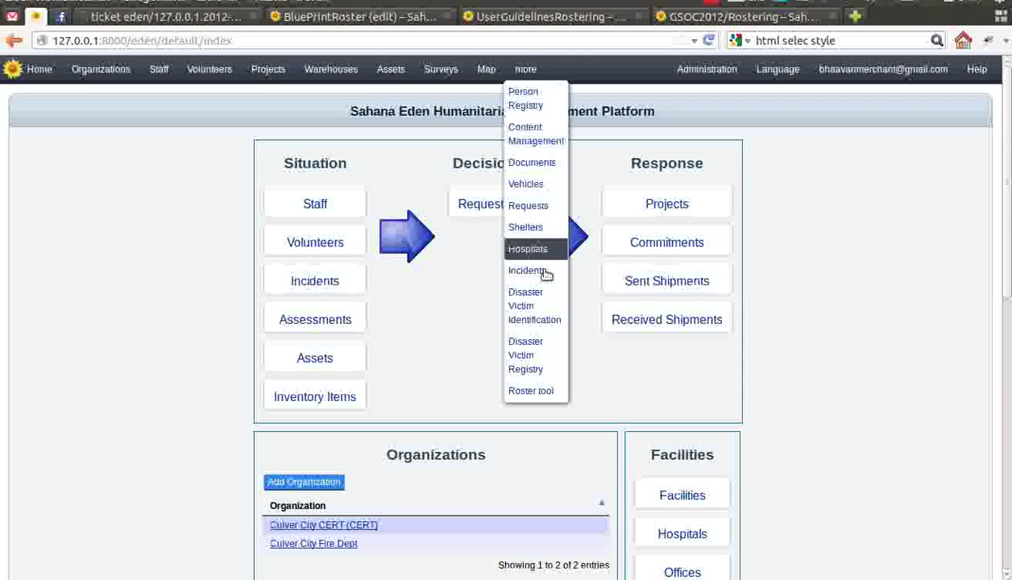
{"action": "left_click", "coordinate": [547, 392]}
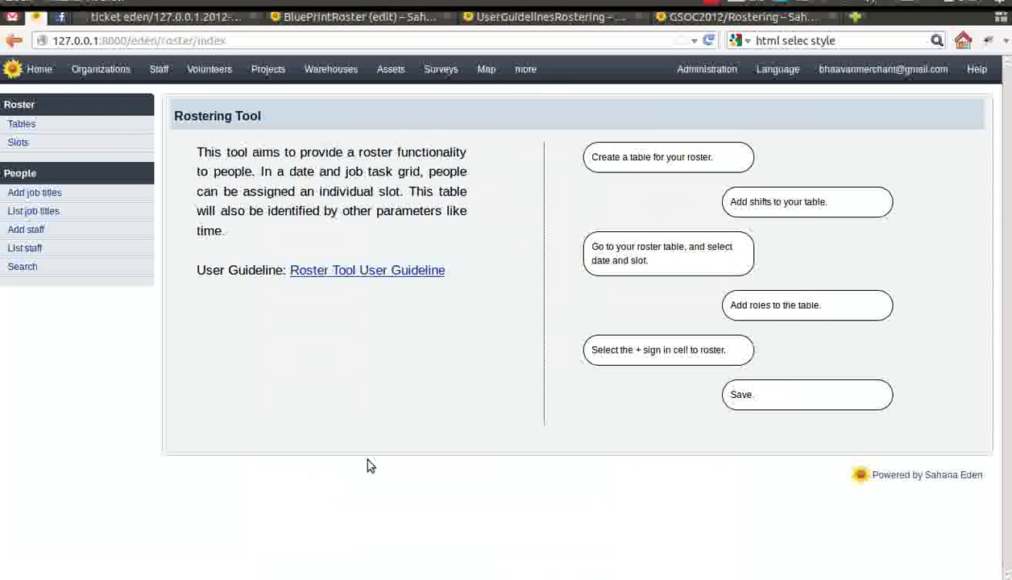
{"action": "left_click", "coordinate": [119, 130]}
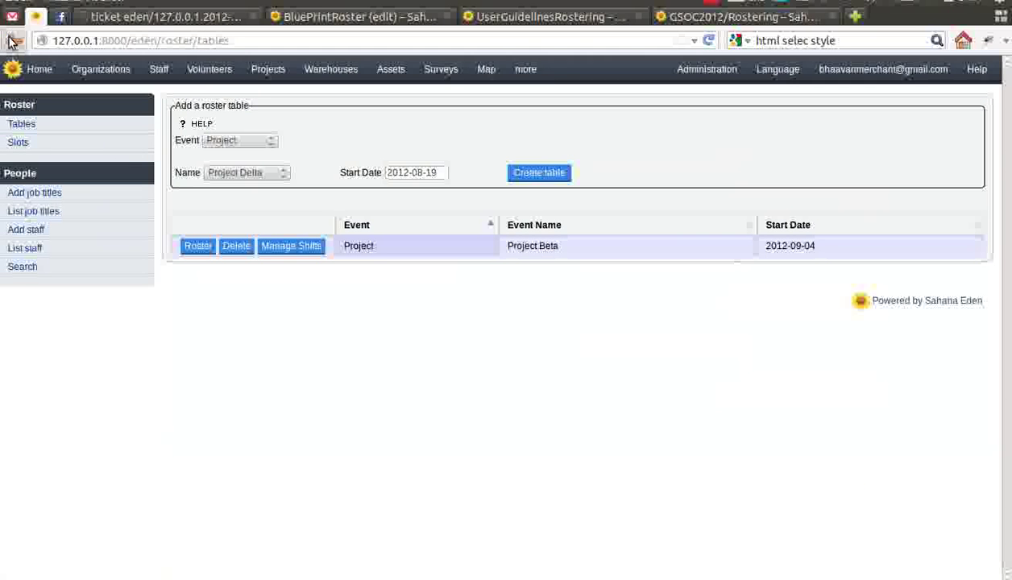
{"action": "left_click", "coordinate": [11, 42]}
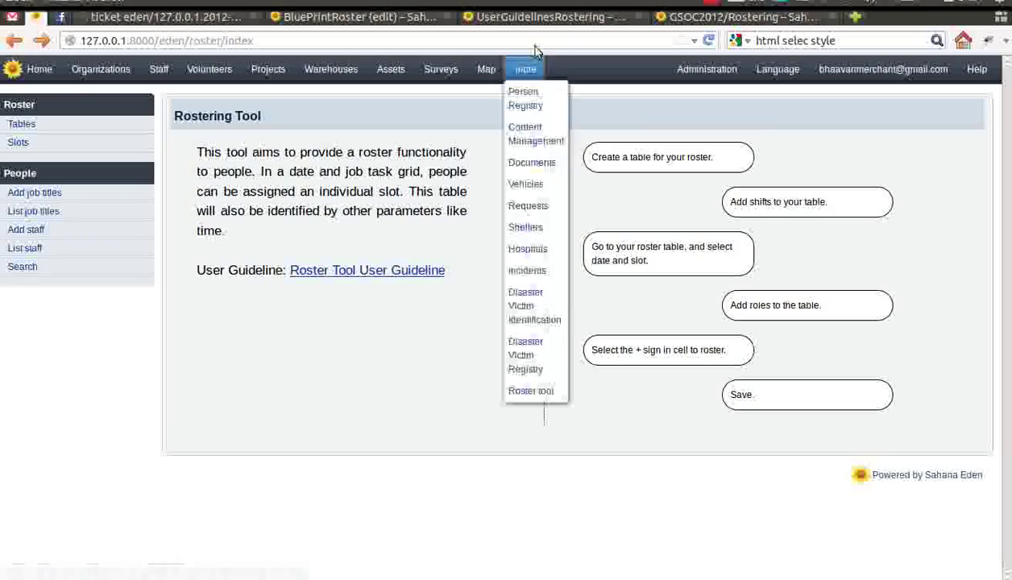
Read through the roster tool's user guidelines, including the workflow diagram and purpose section, and return to the Rostering Tool overview.
{"action": "scroll", "coordinate": [424, 170], "scroll_direction": "up", "scroll_amount": 15}
{"action": "scroll", "coordinate": [421, 182], "scroll_direction": "down", "scroll_amount": 15}
{"action": "scroll", "coordinate": [430, 214], "scroll_direction": "down", "scroll_amount": 8}
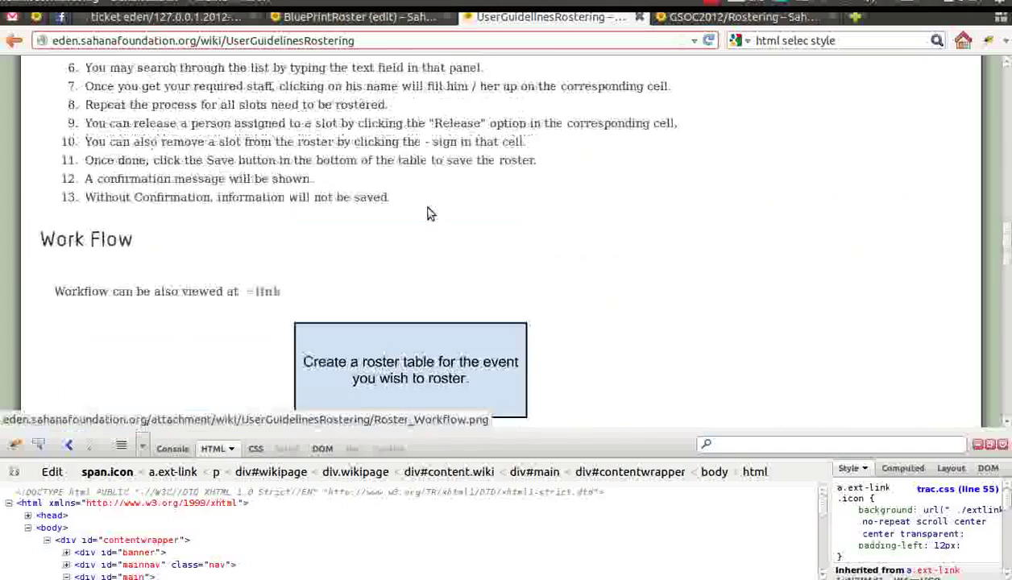
{"action": "scroll", "coordinate": [429, 211], "scroll_direction": "down", "scroll_amount": 1}
{"action": "scroll", "coordinate": [430, 211], "scroll_direction": "up", "scroll_amount": 2}
{"action": "scroll", "coordinate": [431, 211], "scroll_direction": "down", "scroll_amount": 10}
{"action": "scroll", "coordinate": [435, 210], "scroll_direction": "up", "scroll_amount": 2}
{"action": "scroll", "coordinate": [434, 210], "scroll_direction": "up", "scroll_amount": 20}
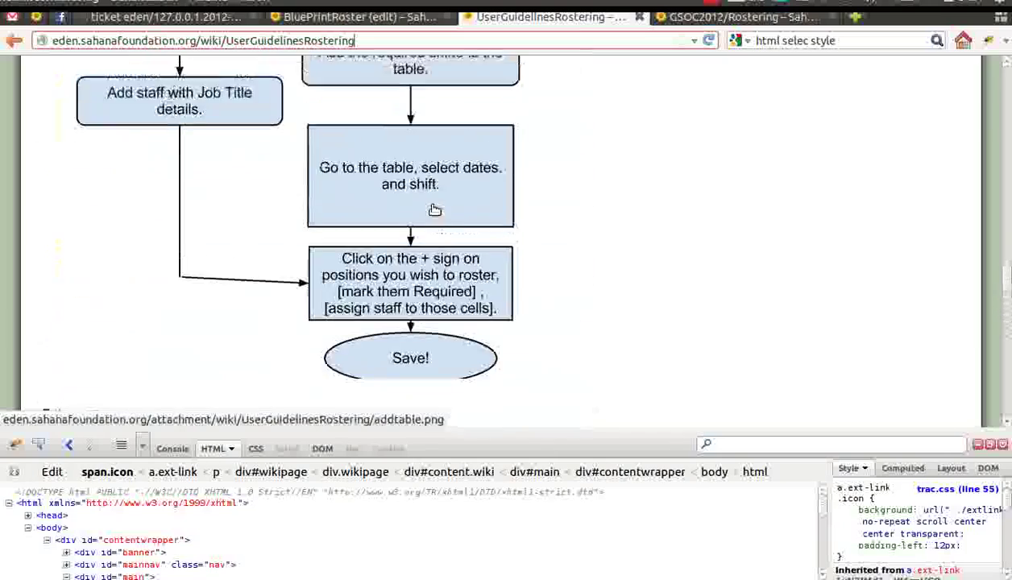
{"action": "scroll", "coordinate": [347, 187], "scroll_direction": "up", "scroll_amount": 10}
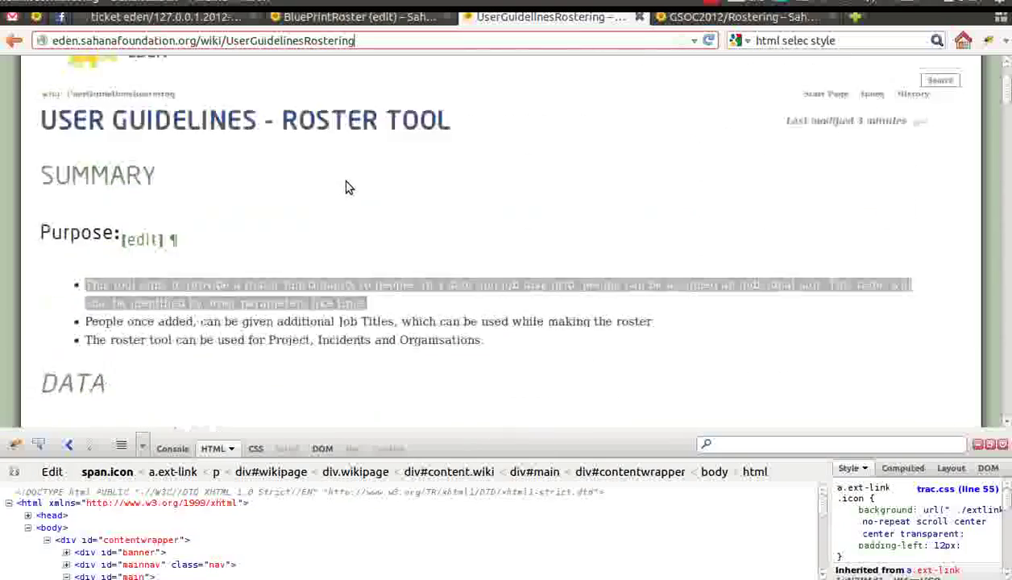
{"action": "scroll", "coordinate": [347, 187], "scroll_direction": "down", "scroll_amount": 5}
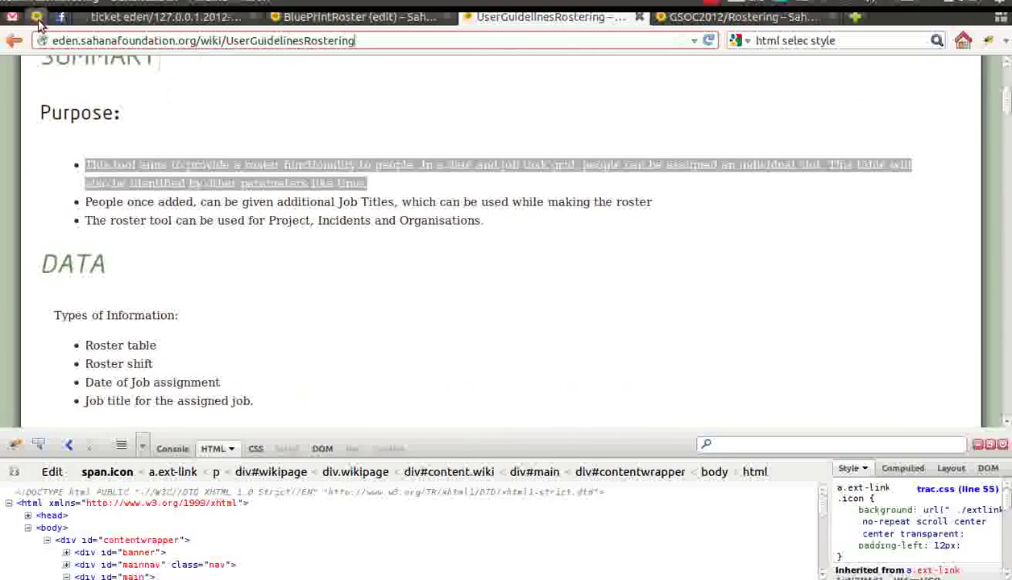
{"action": "left_click", "coordinate": [36, 20]}
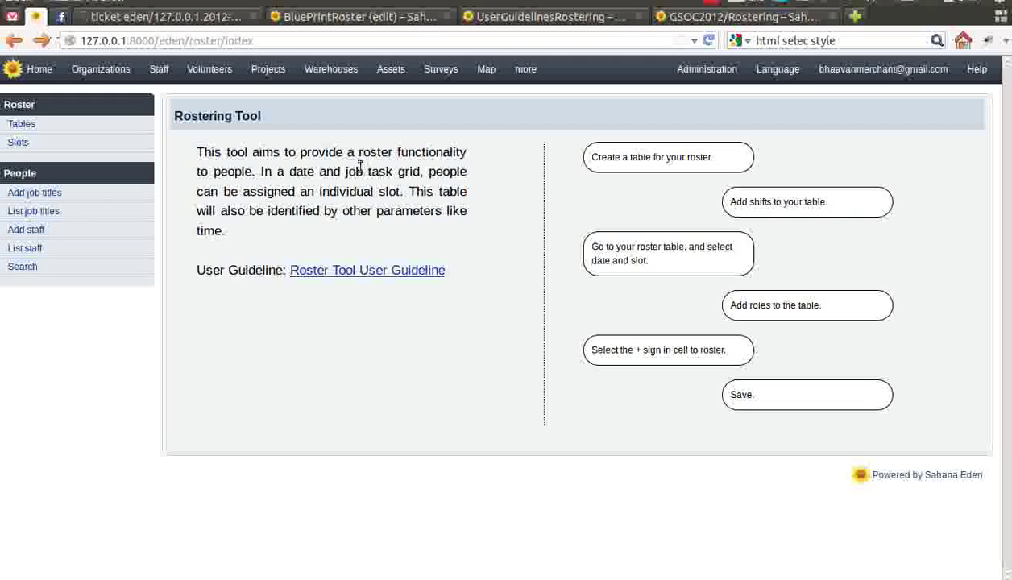
{"action": "left_click", "coordinate": [709, 2]}
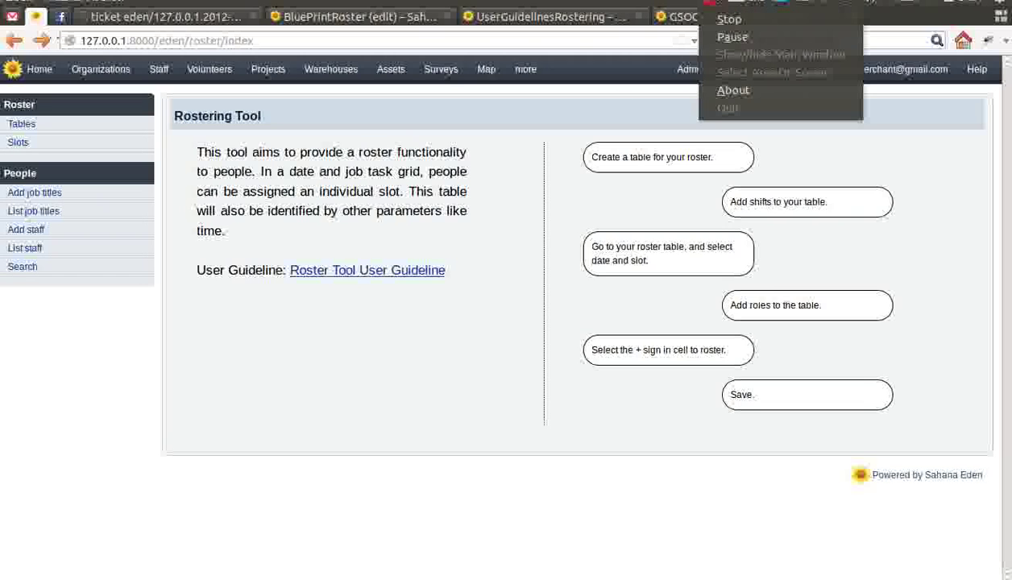